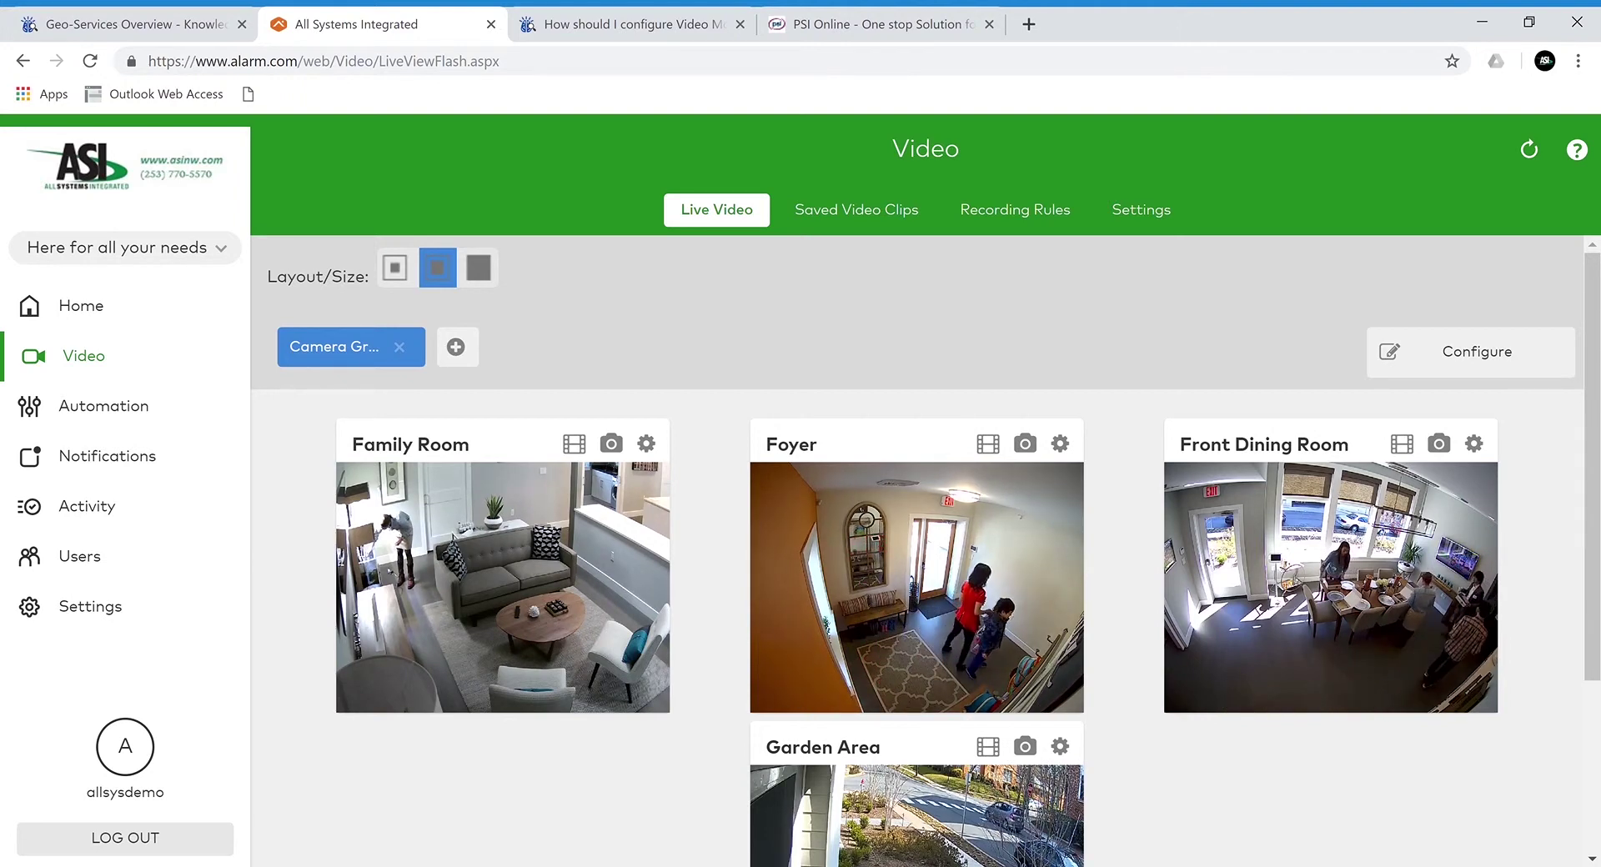
# Open the Alarm Rule Schedule in the video recording rules for editing.
pyautogui.click(1042, 230)
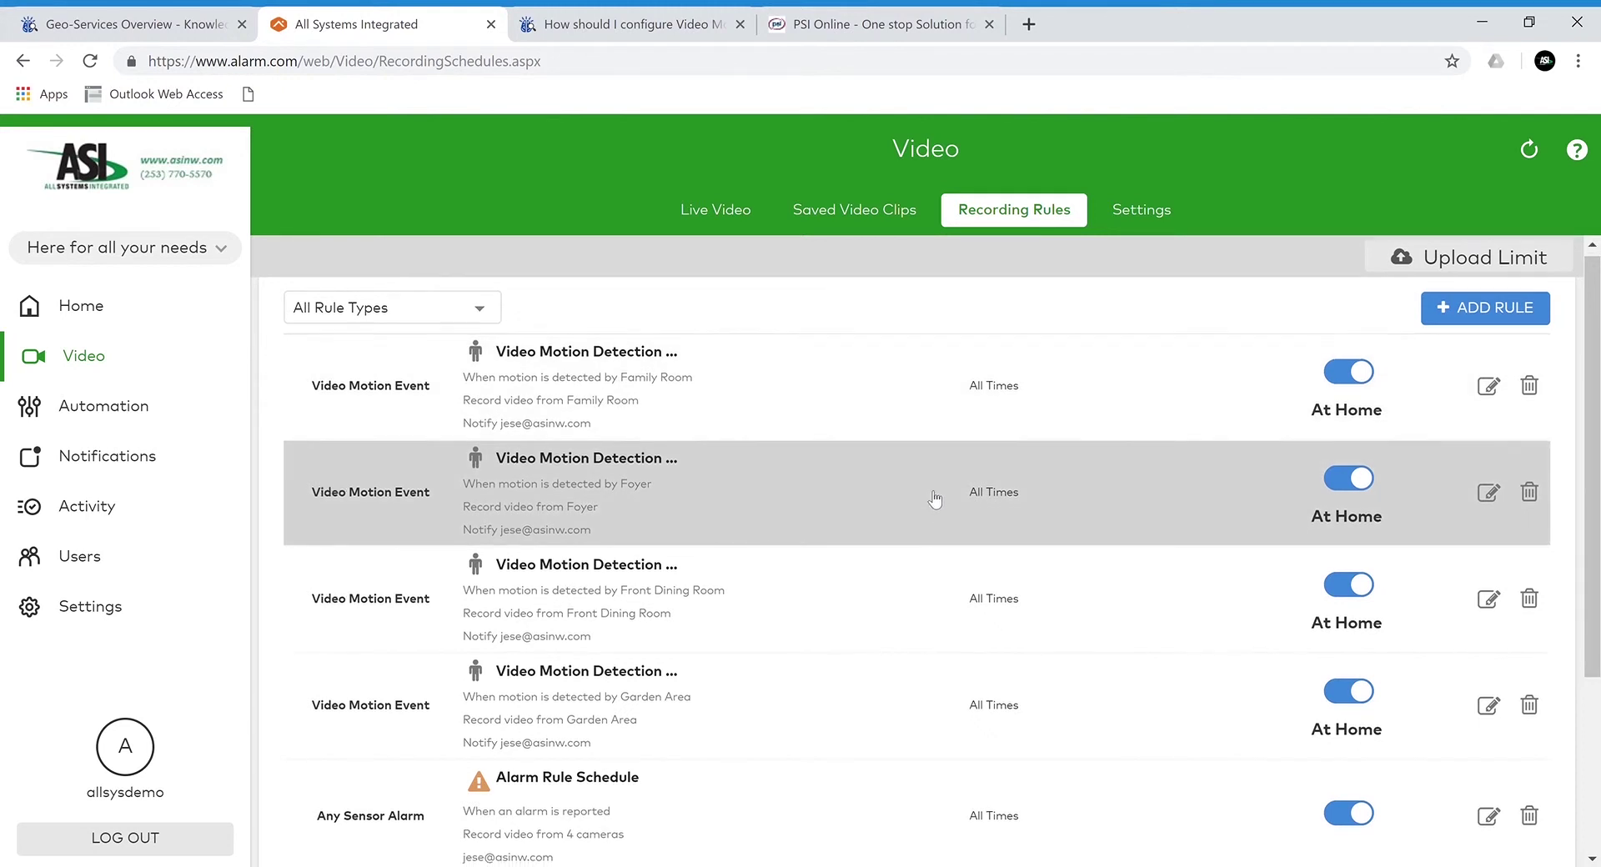
pyautogui.scroll(-1, 937, 504)
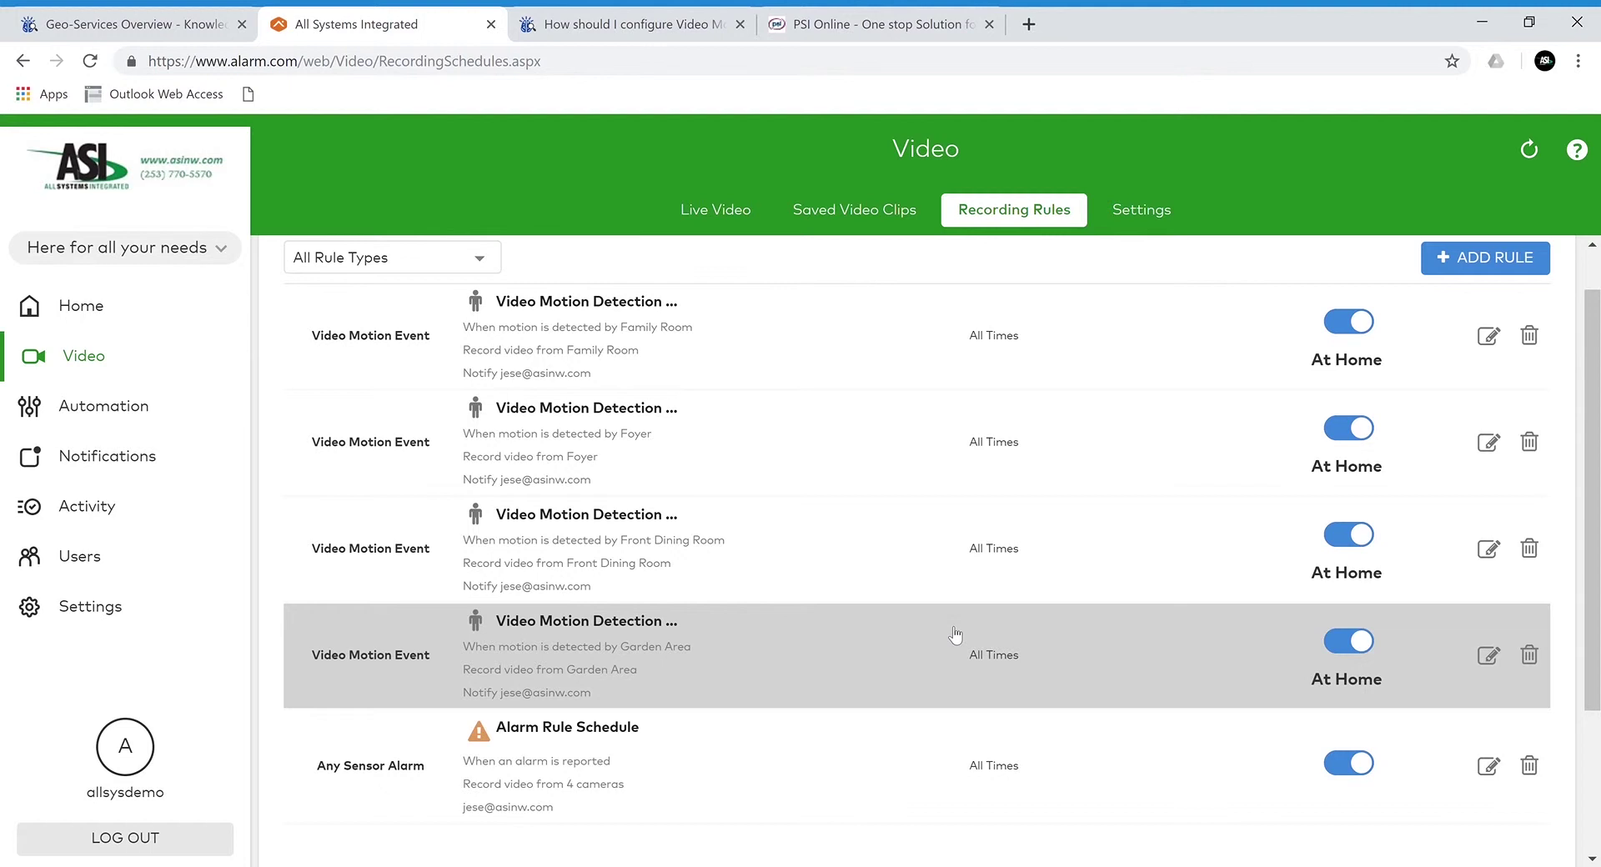
pyautogui.click(775, 737)
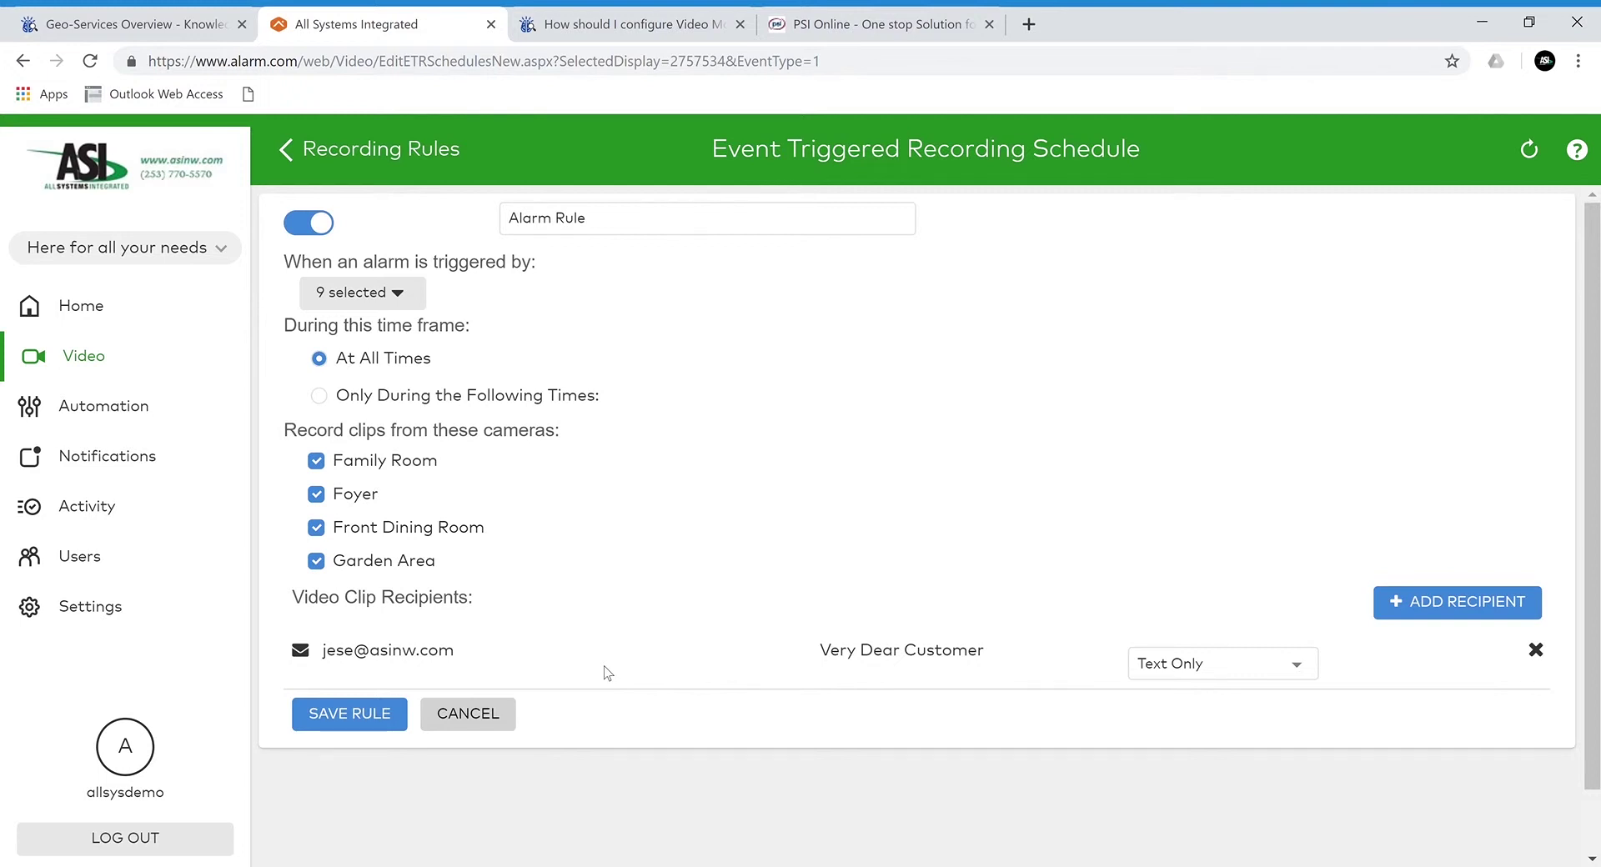
# Try limiting the alarm rule's trigger to the Front Door, Patio Door and Garage Door sensors, and restore all sensors as triggers.
pyautogui.click(386, 293)
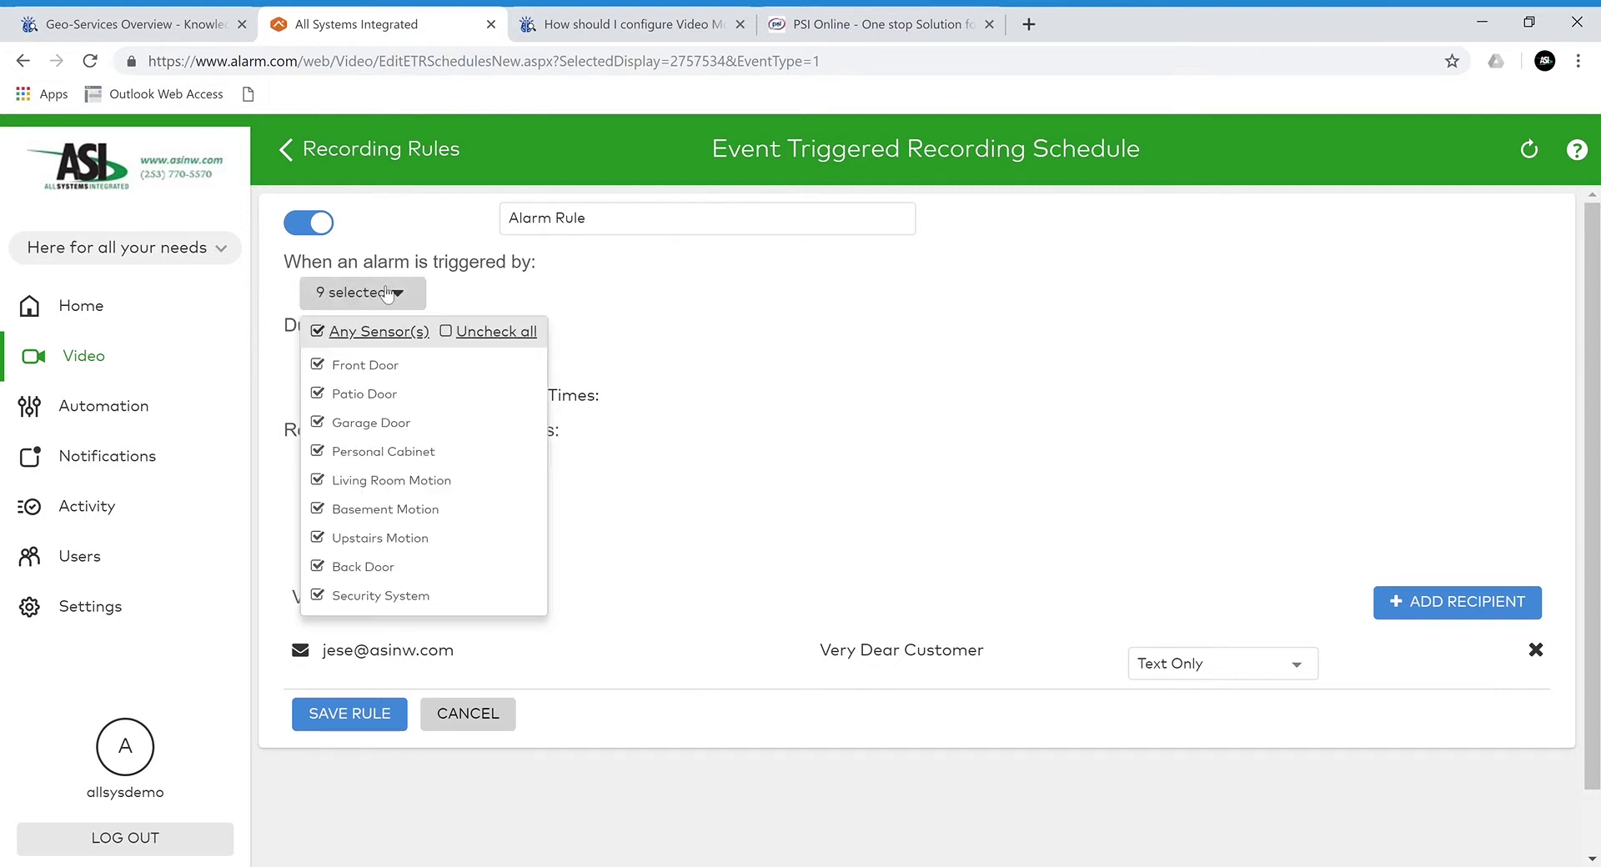
pyautogui.click(458, 333)
pyautogui.click(408, 367)
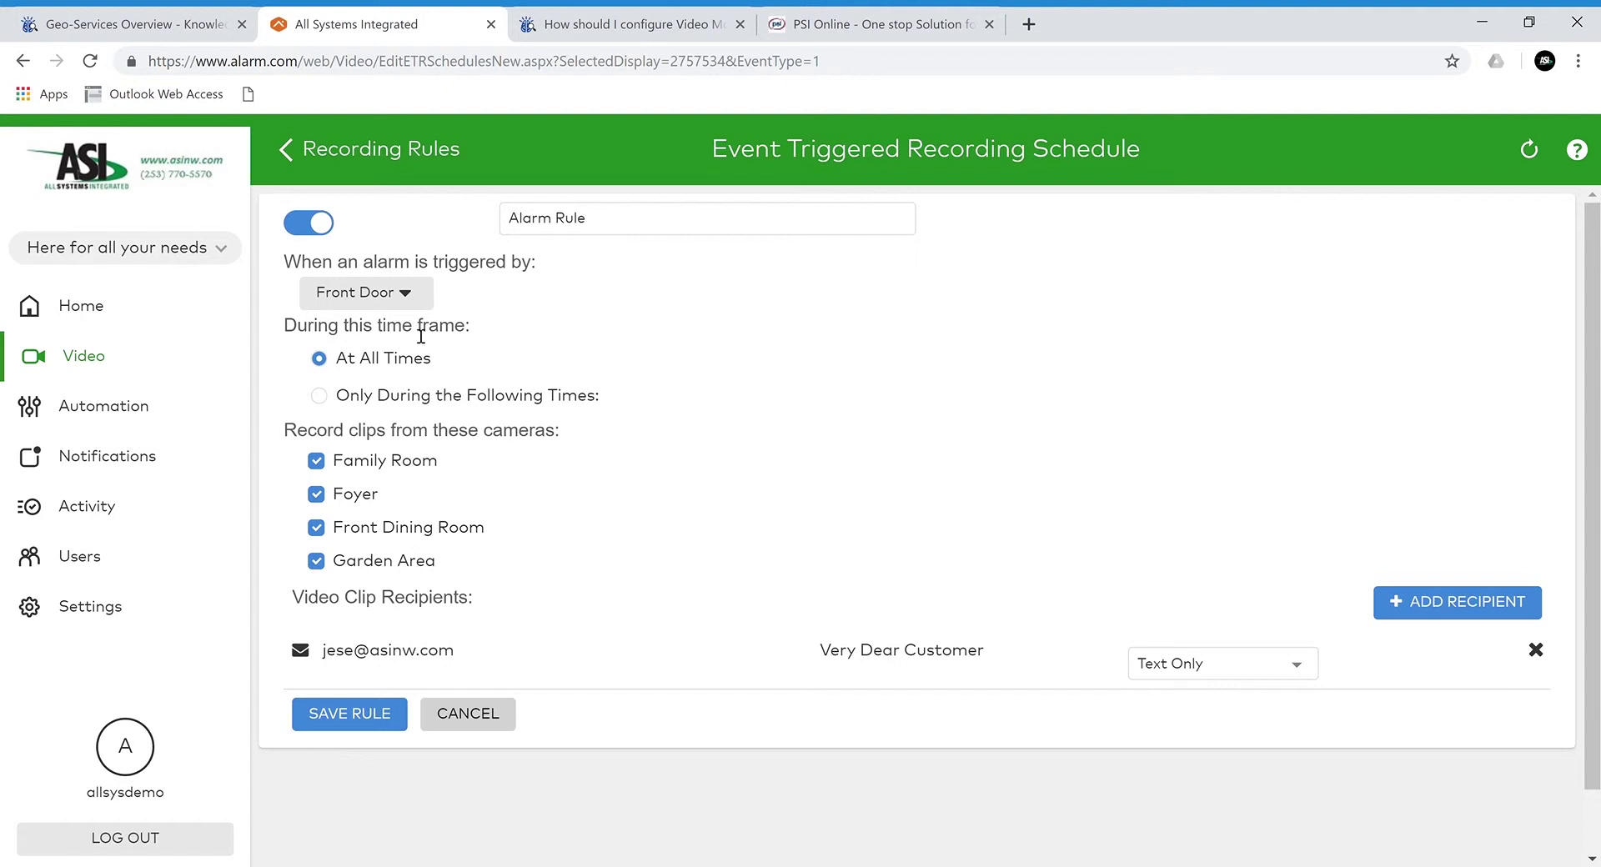
pyautogui.click(398, 296)
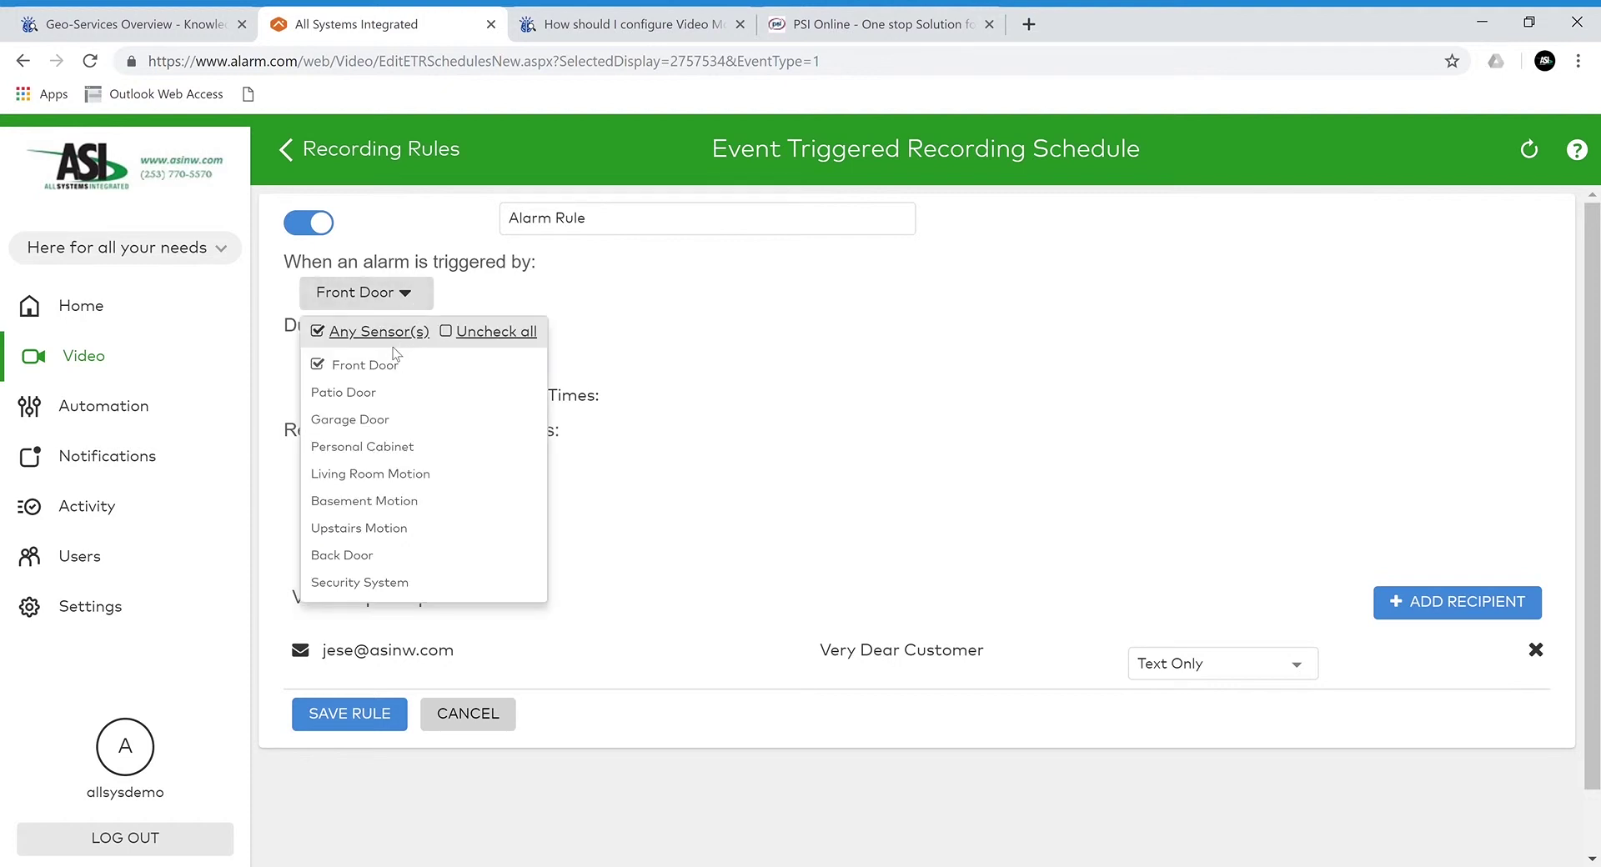
pyautogui.click(381, 418)
pyautogui.click(381, 395)
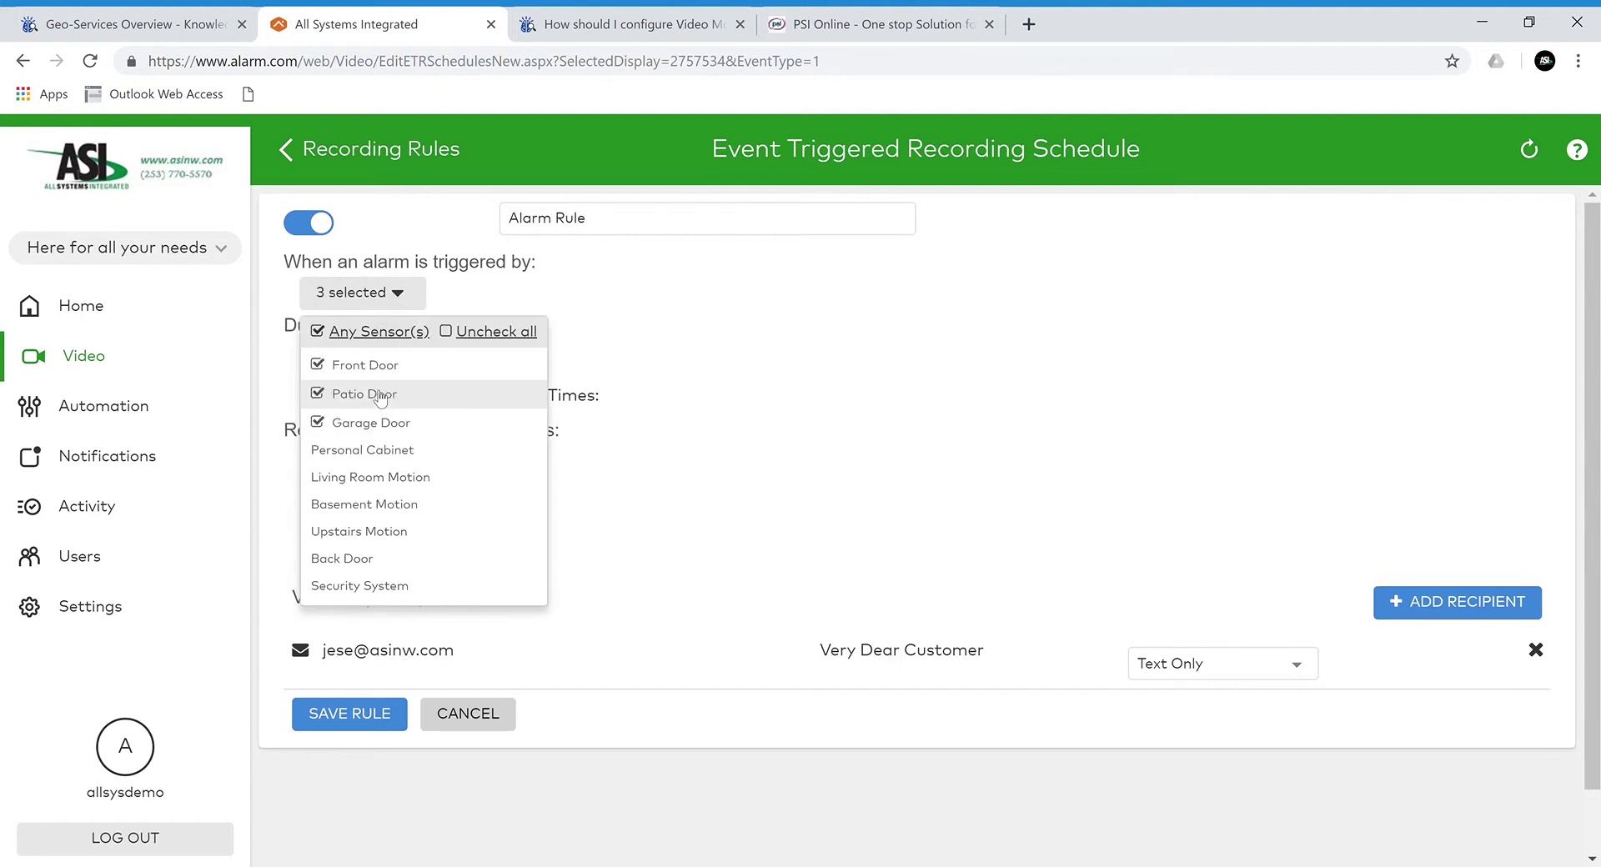
pyautogui.click(378, 333)
pyautogui.click(523, 281)
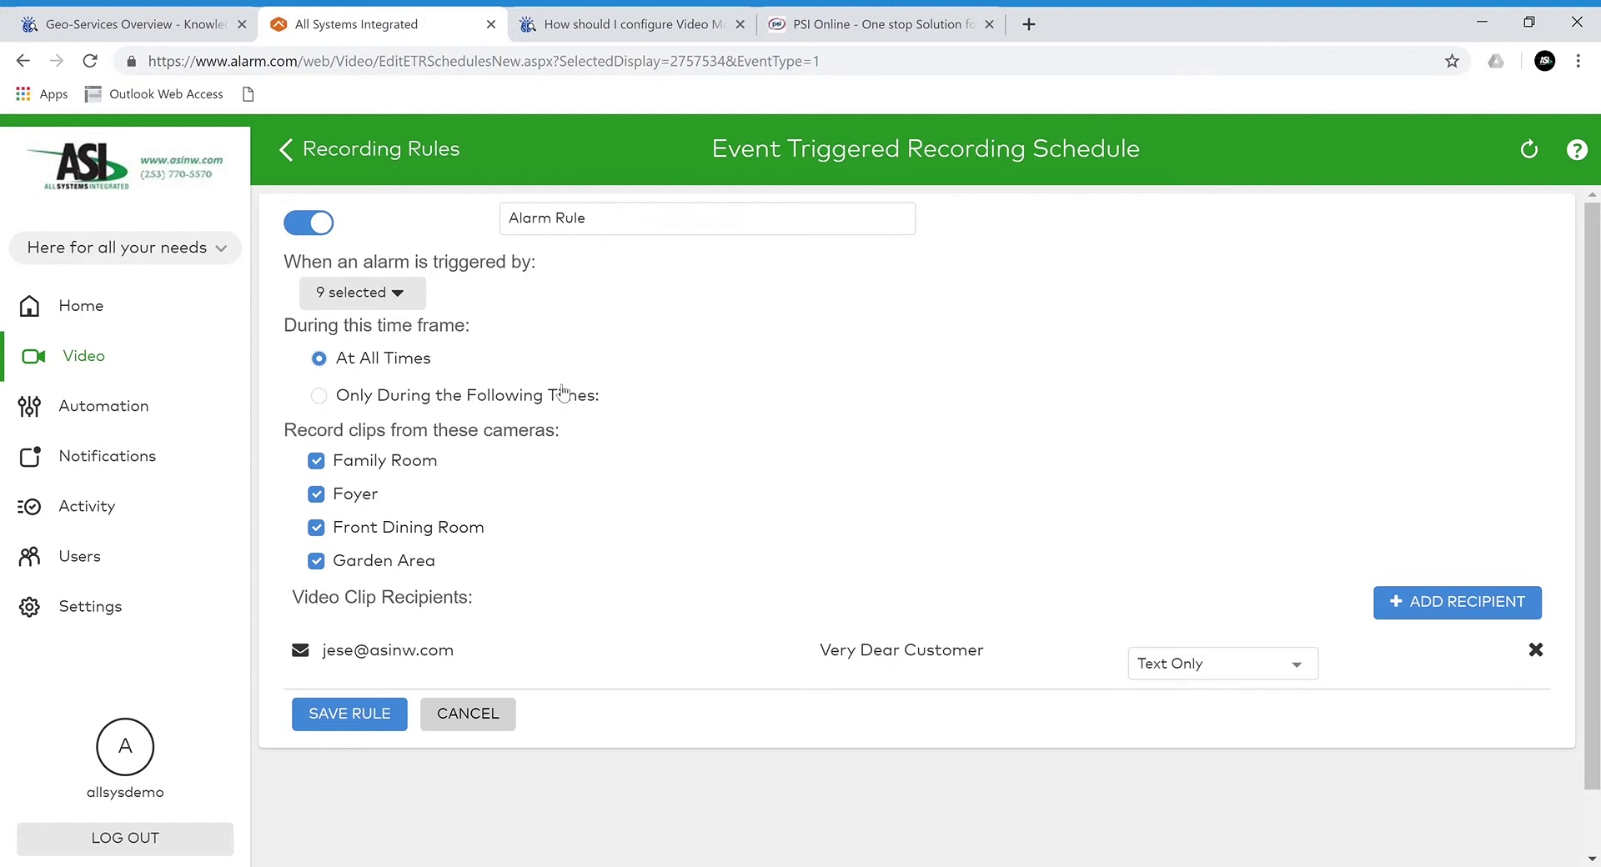
# Try a custom time frame and excluding the Garden Area and Foyer cameras, and restore At All Times and both cameras.
pyautogui.click(319, 395)
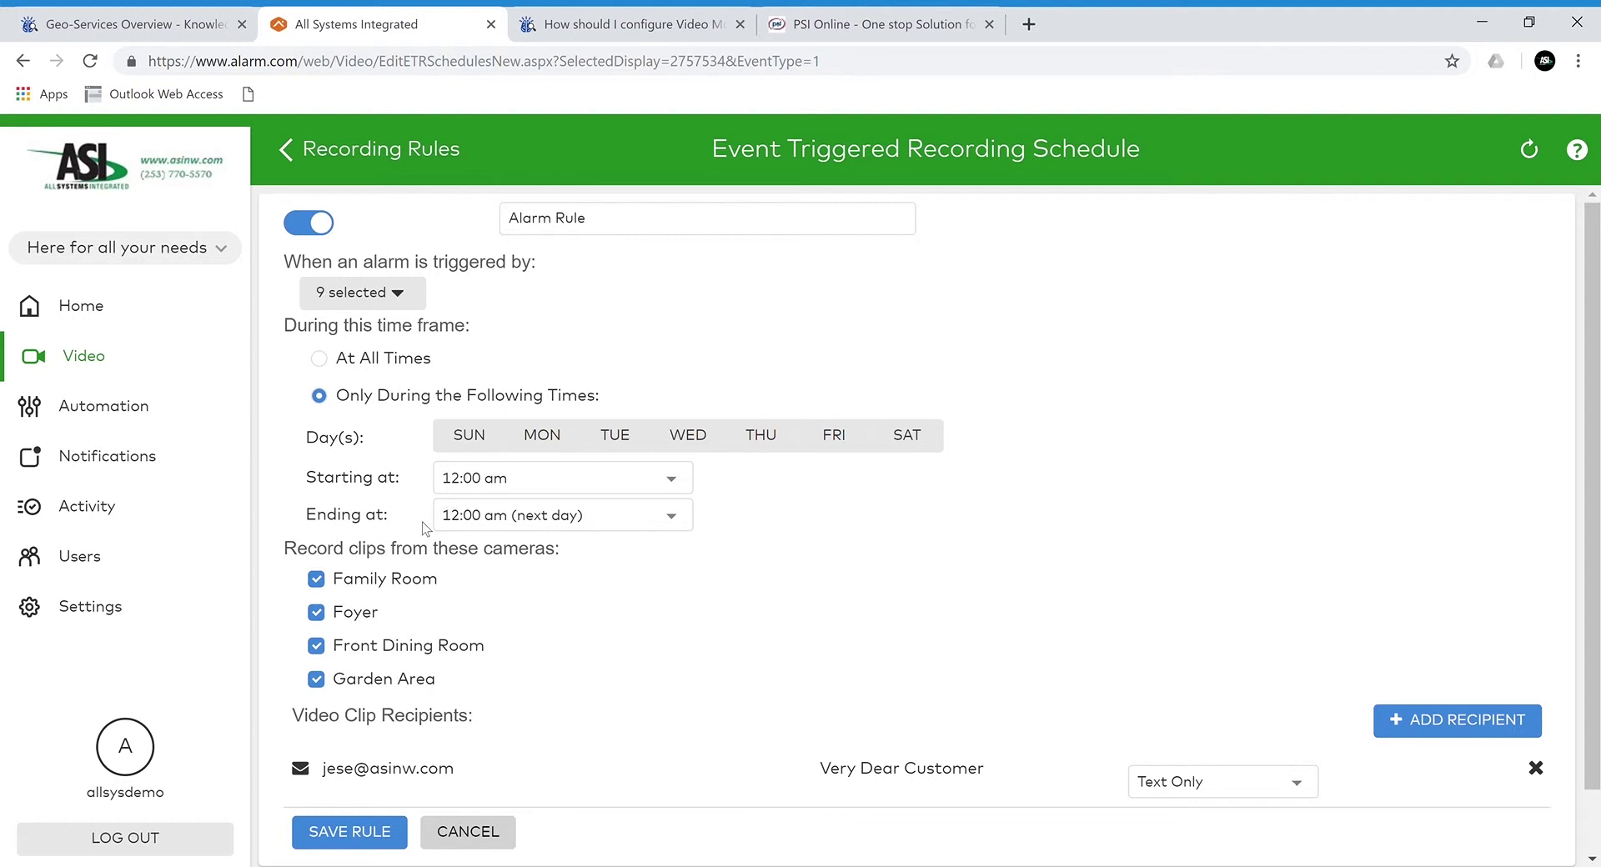
pyautogui.click(319, 359)
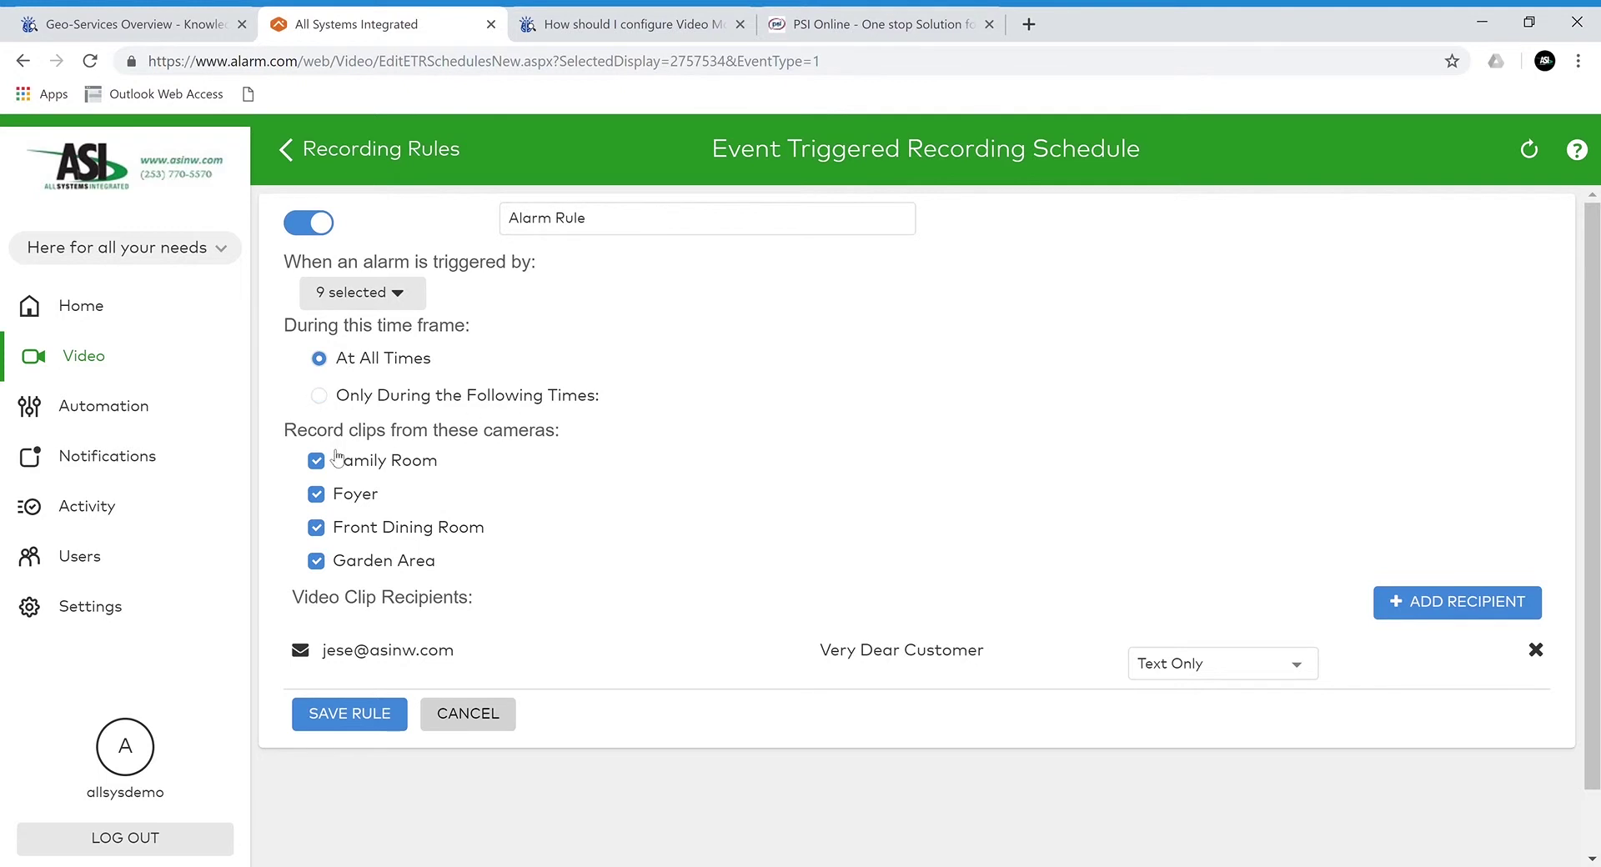
pyautogui.scroll(-1, 542, 484)
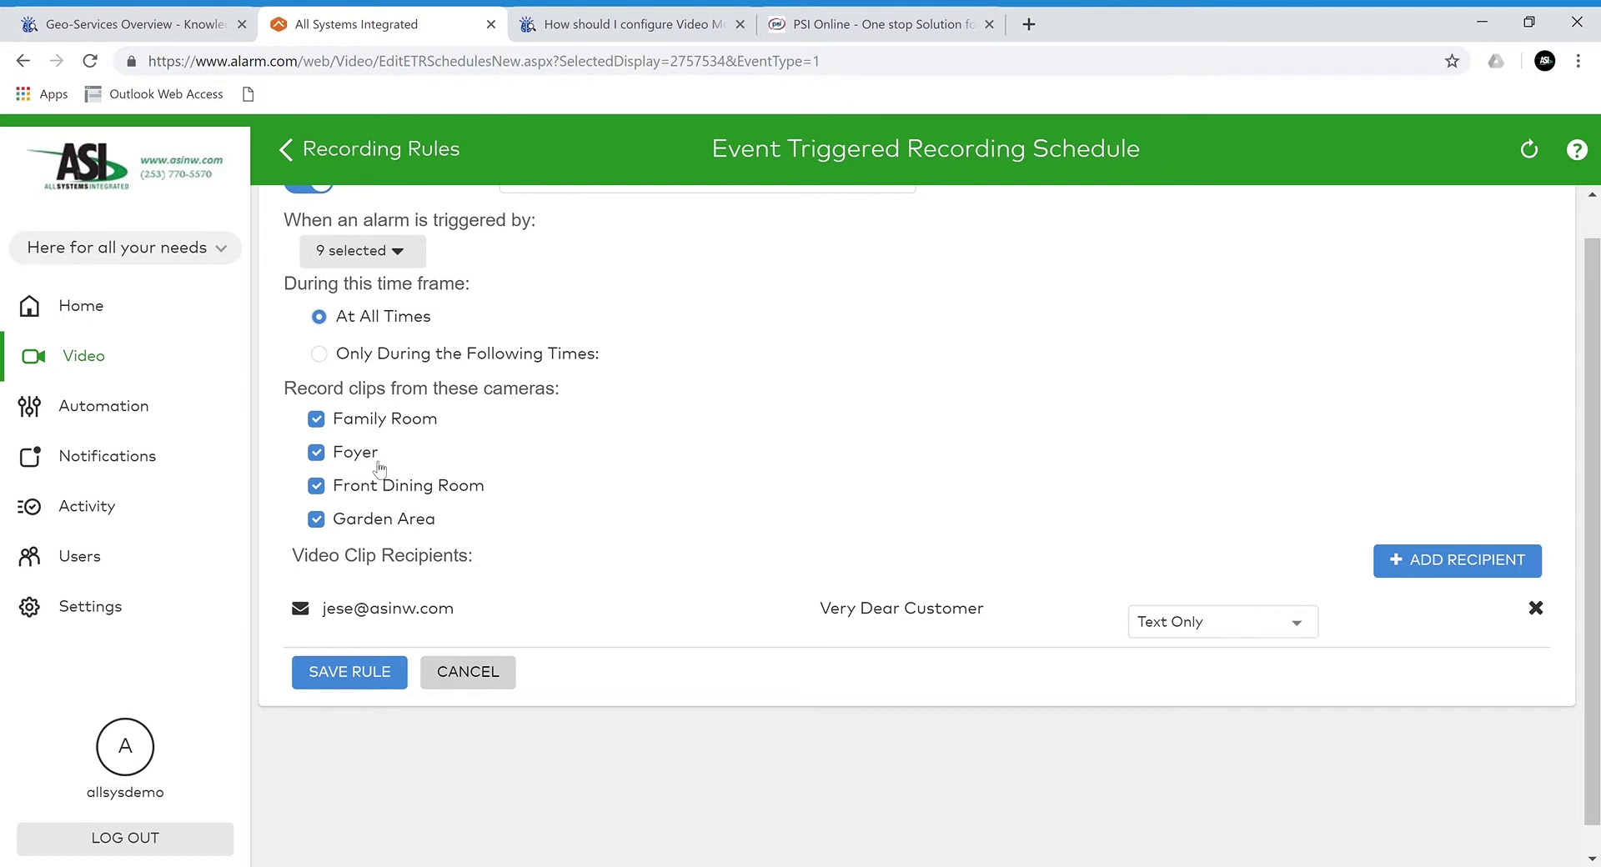
pyautogui.click(316, 519)
pyautogui.click(316, 455)
pyautogui.click(317, 453)
pyautogui.click(316, 518)
# Save the alarm recording rule.
pyautogui.scroll(-1, 672, 409)
pyautogui.scroll(-1, 674, 415)
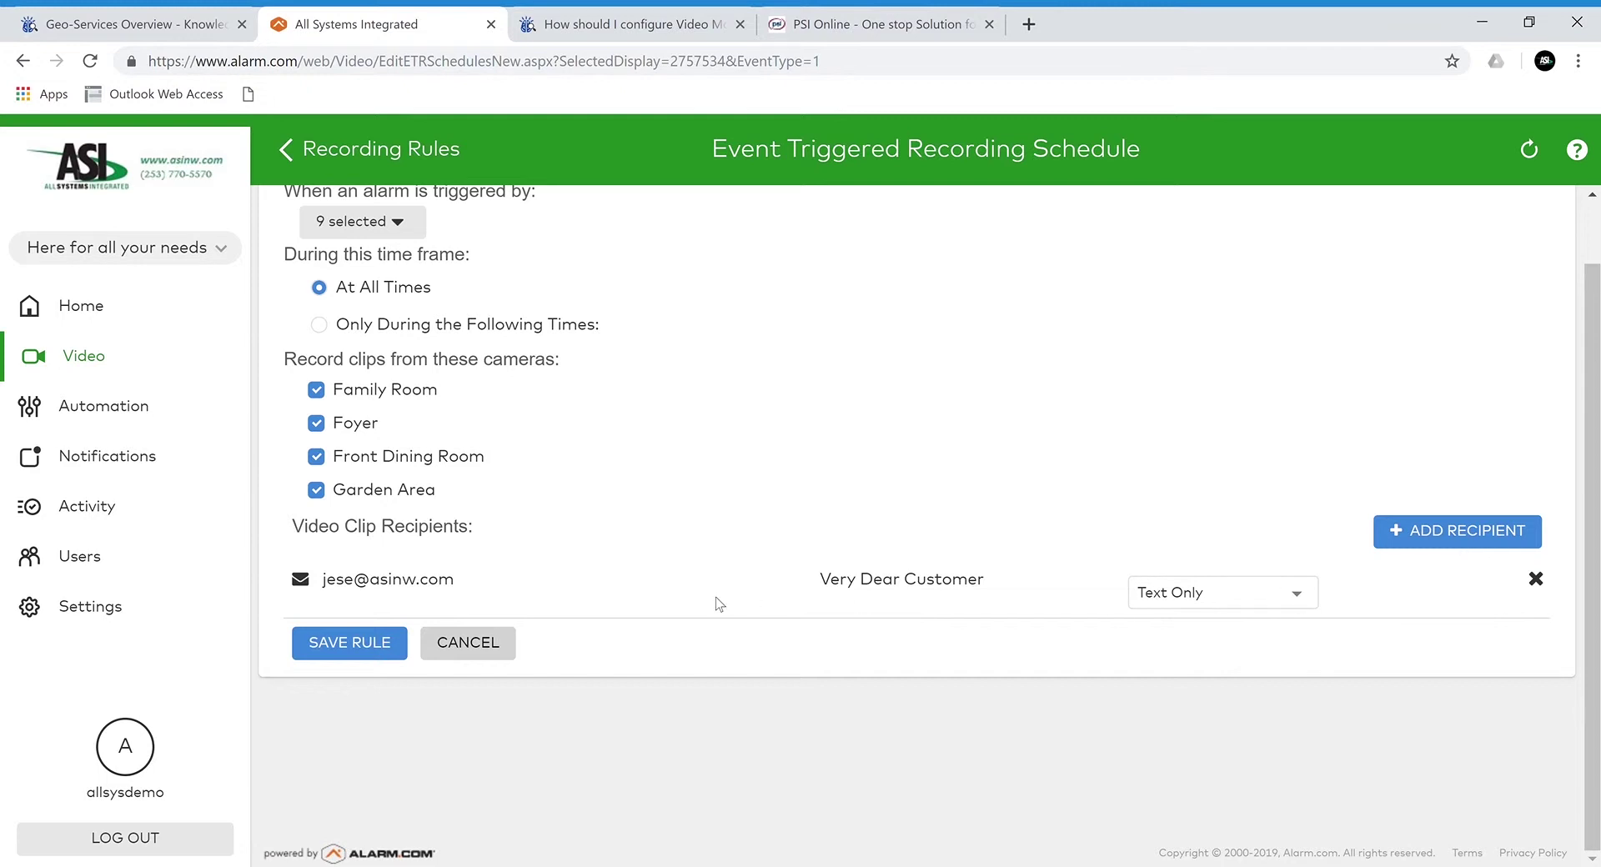
pyautogui.click(354, 639)
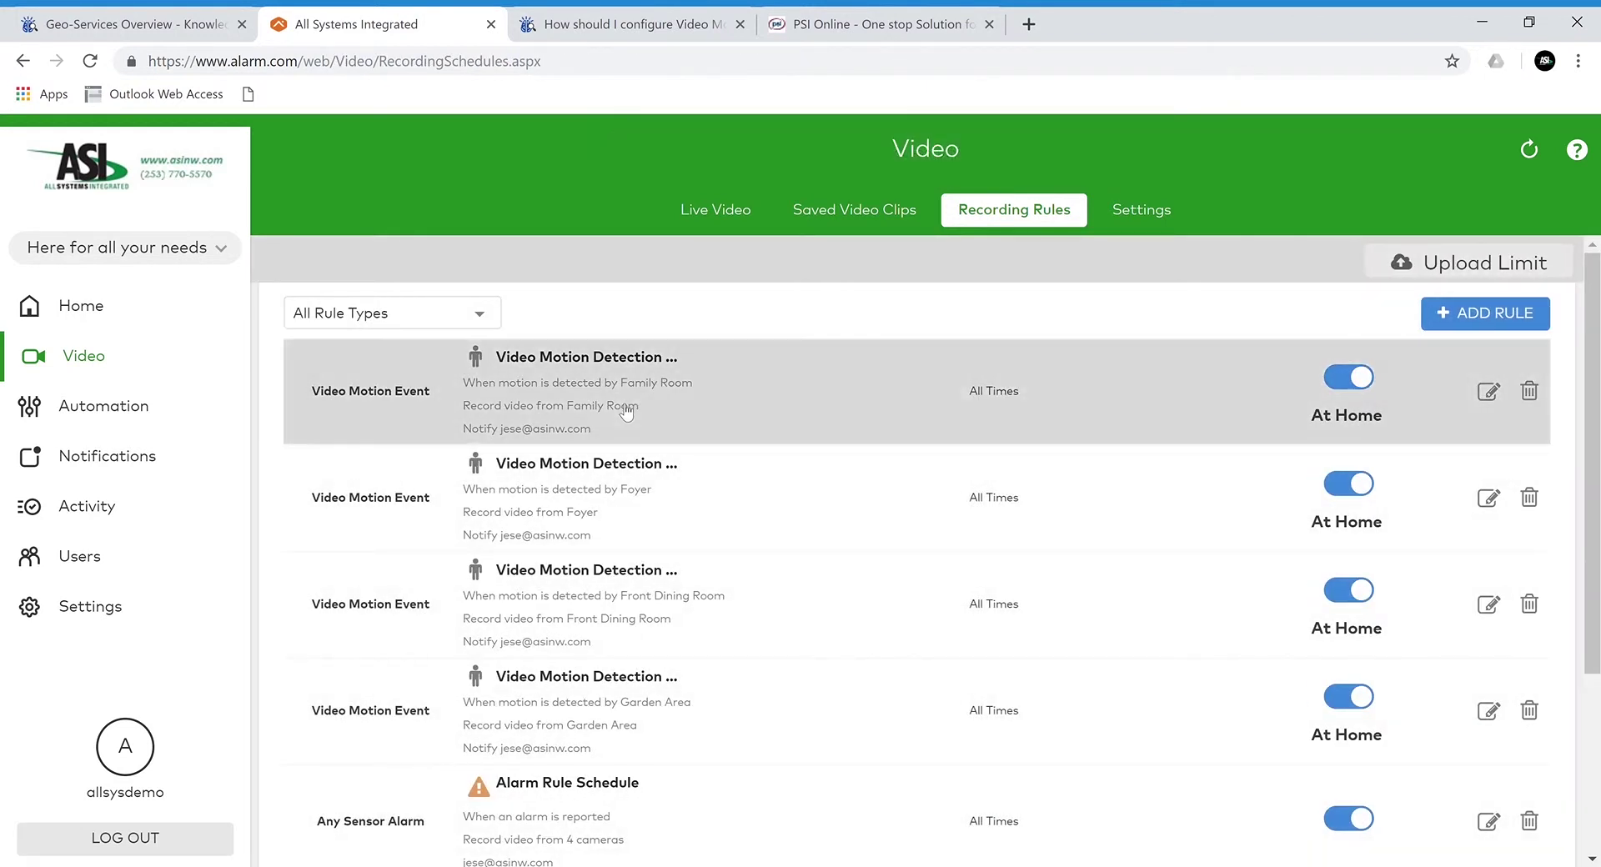
# Open the Family Room video motion detection rule and check which VMD windows trigger it.
pyautogui.click(613, 407)
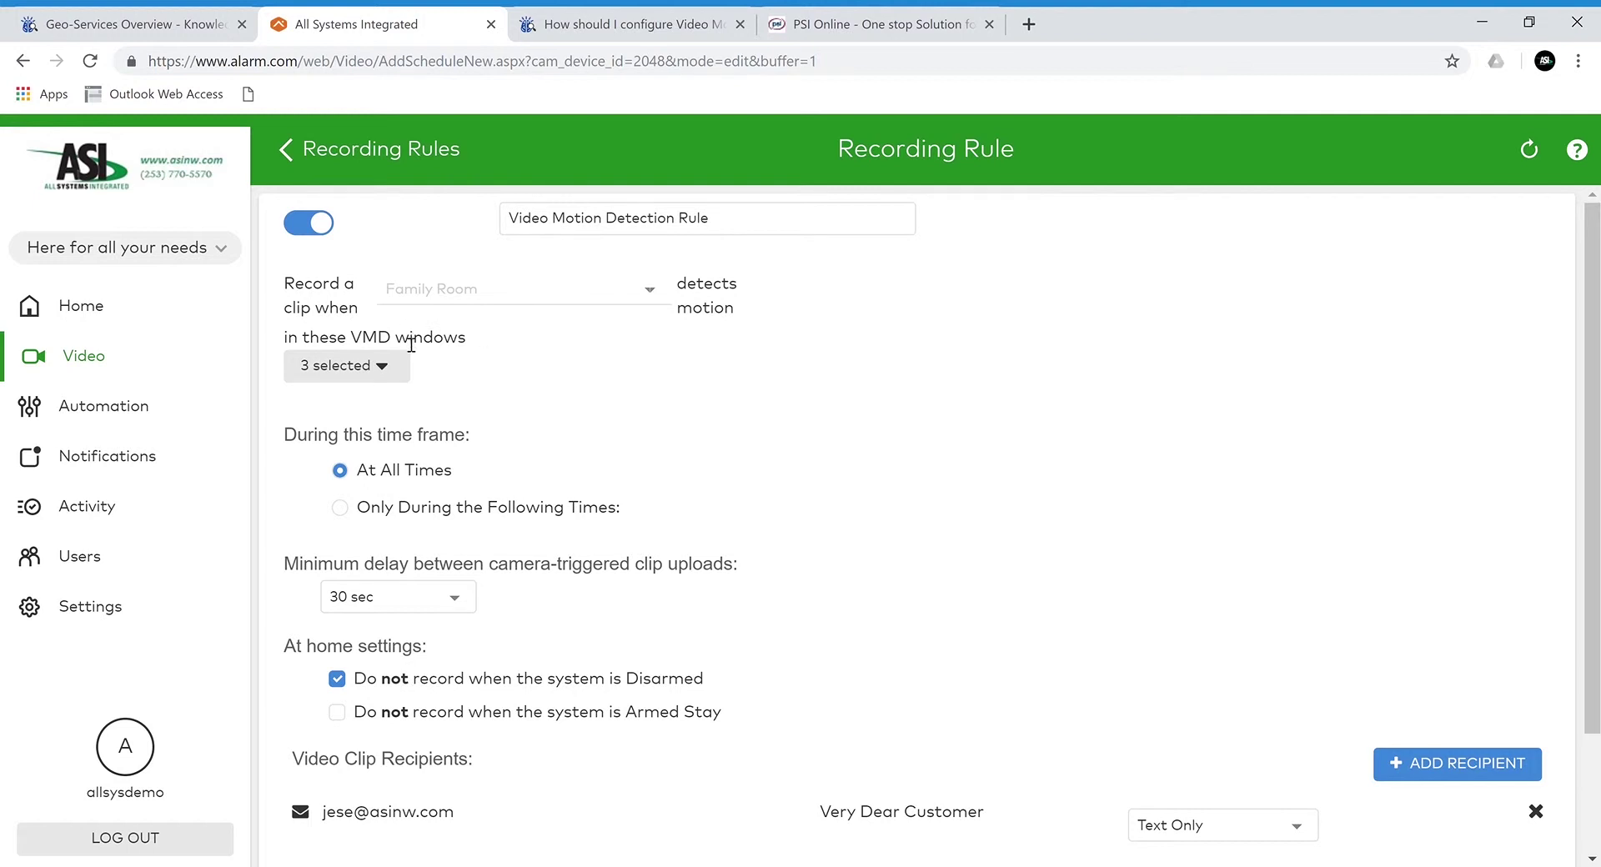
pyautogui.click(384, 382)
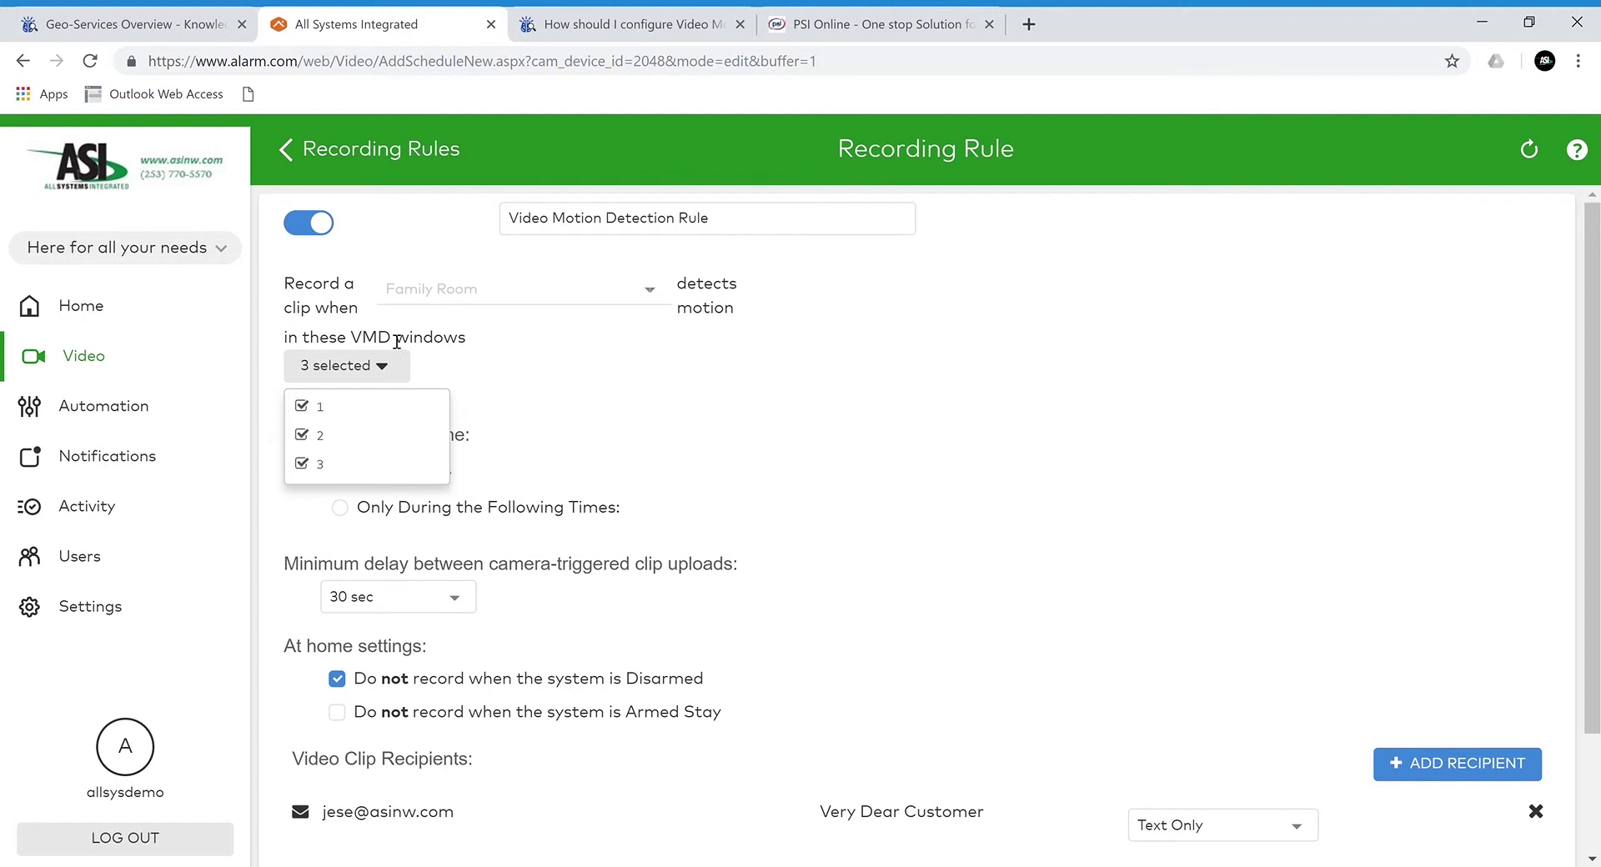
pyautogui.click(457, 350)
# Restrict the Family Room motion rule to Monday through Friday, from 7:00 am to 5:00 pm.
pyautogui.scroll(-1, 454, 418)
pyautogui.scroll(-1, 452, 404)
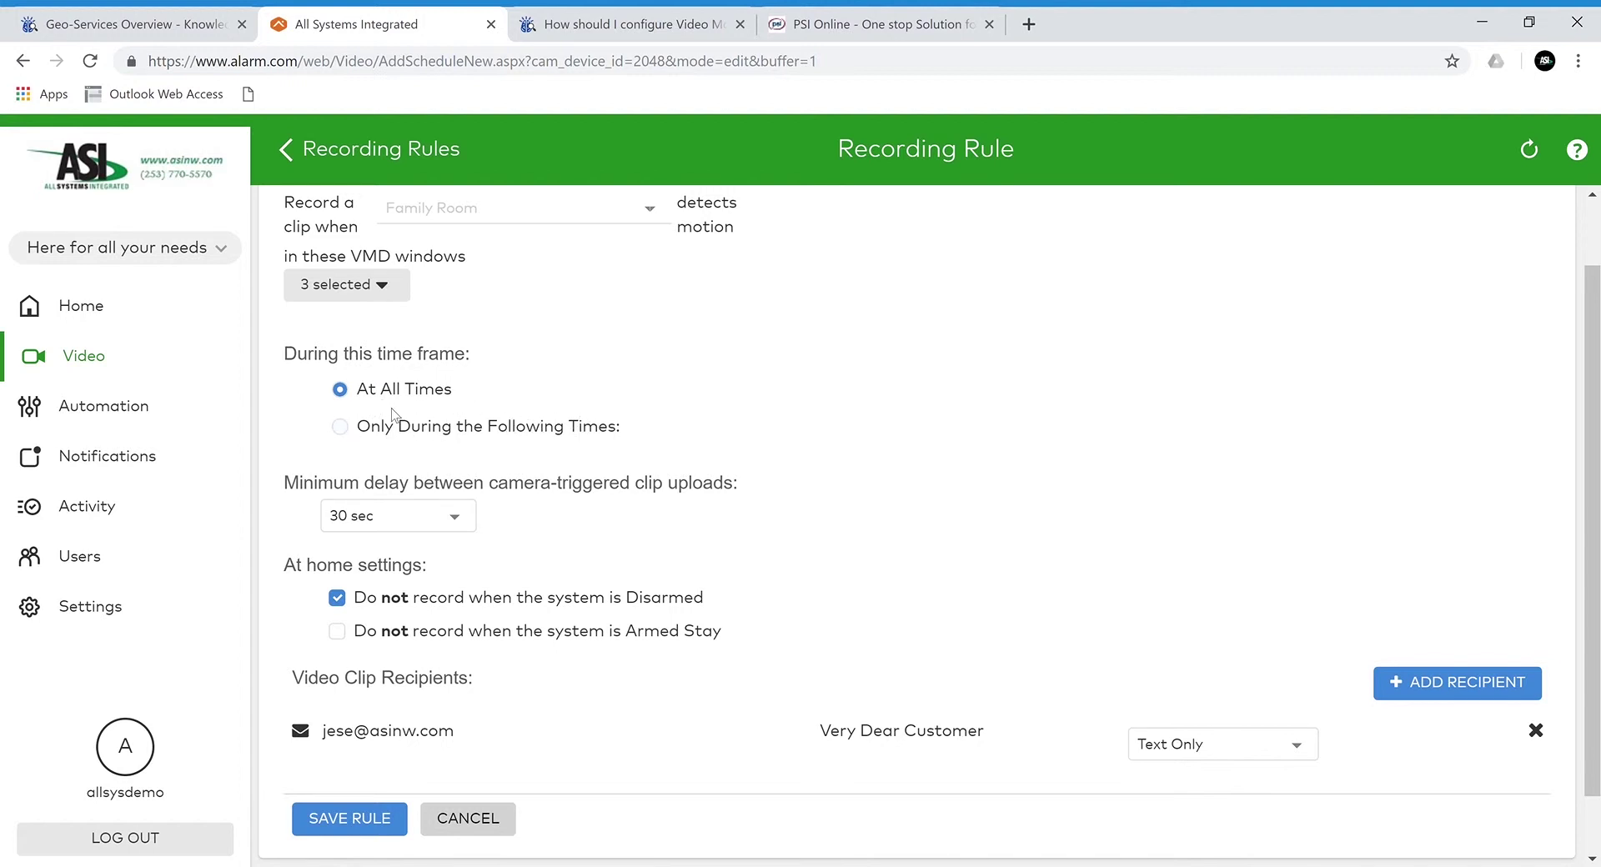
pyautogui.click(341, 426)
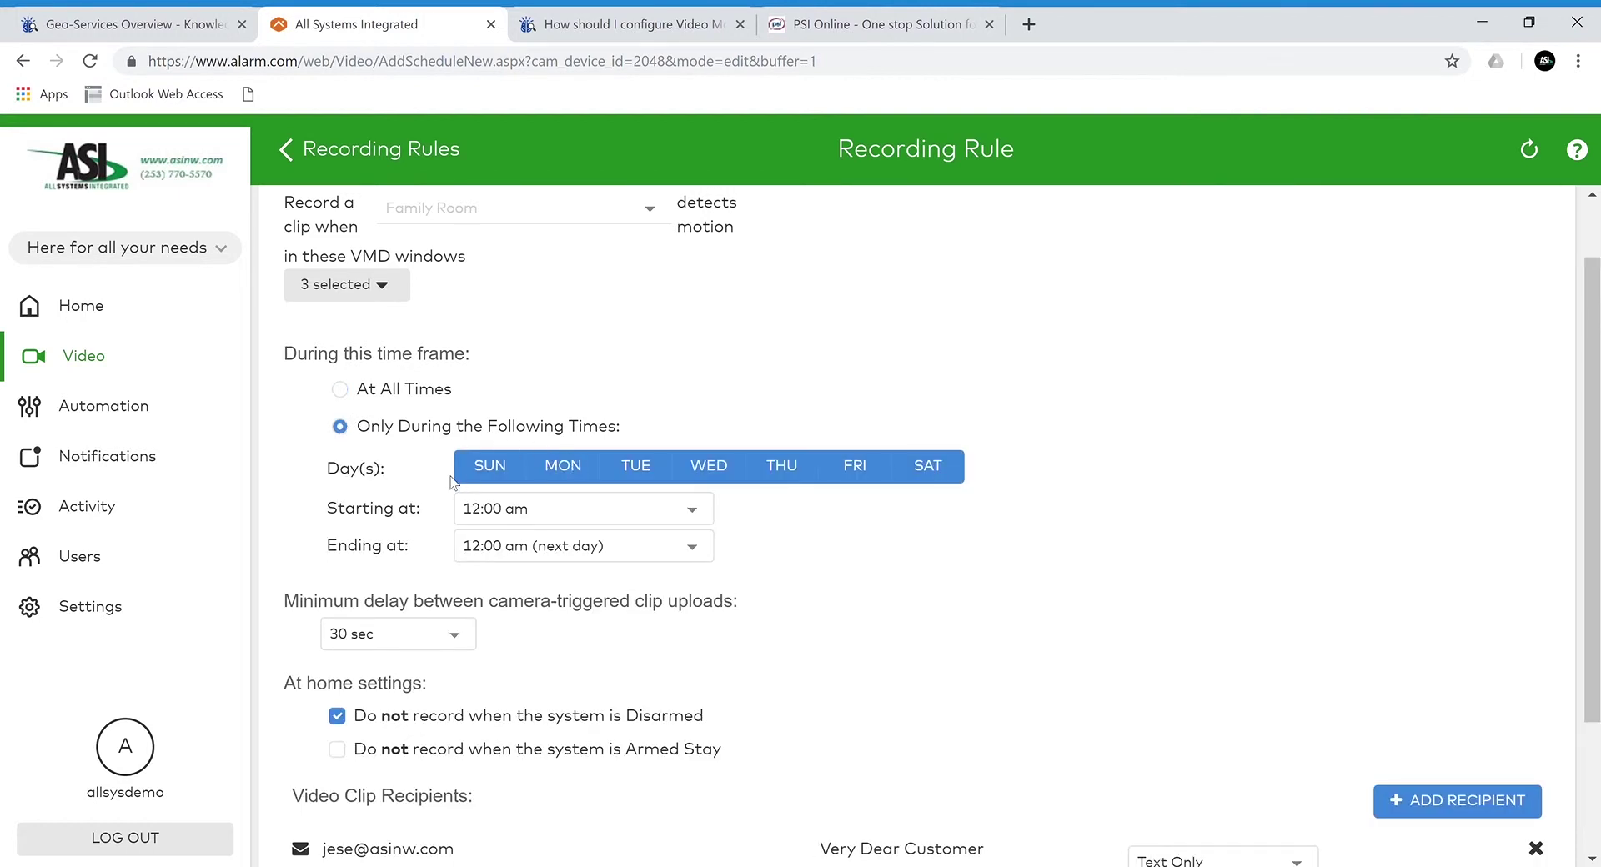
pyautogui.click(490, 467)
pyautogui.click(930, 476)
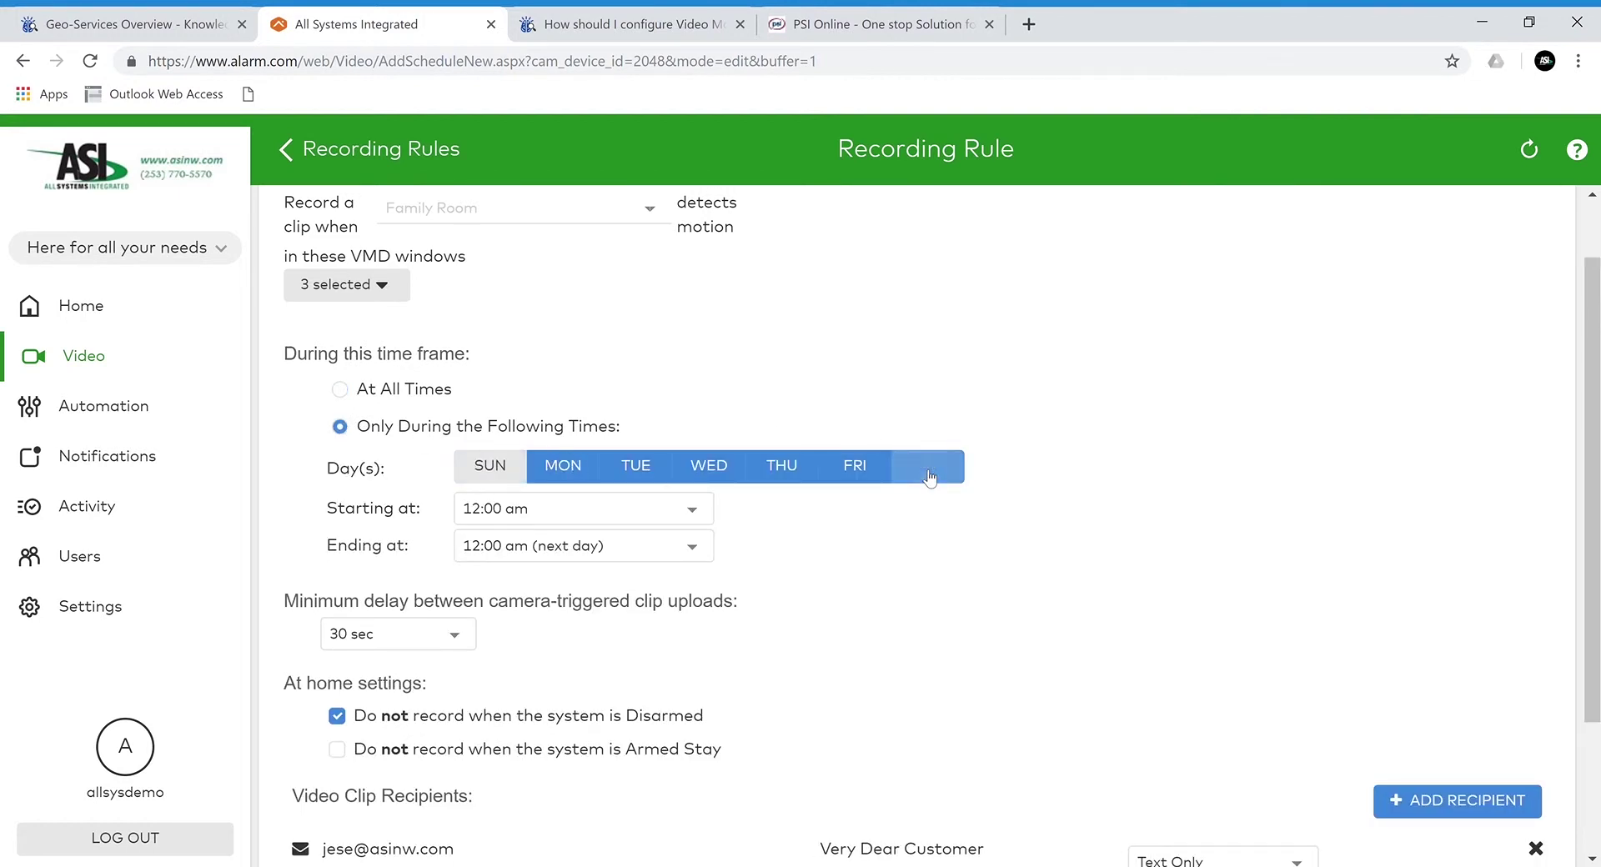
pyautogui.scroll(1, 546, 395)
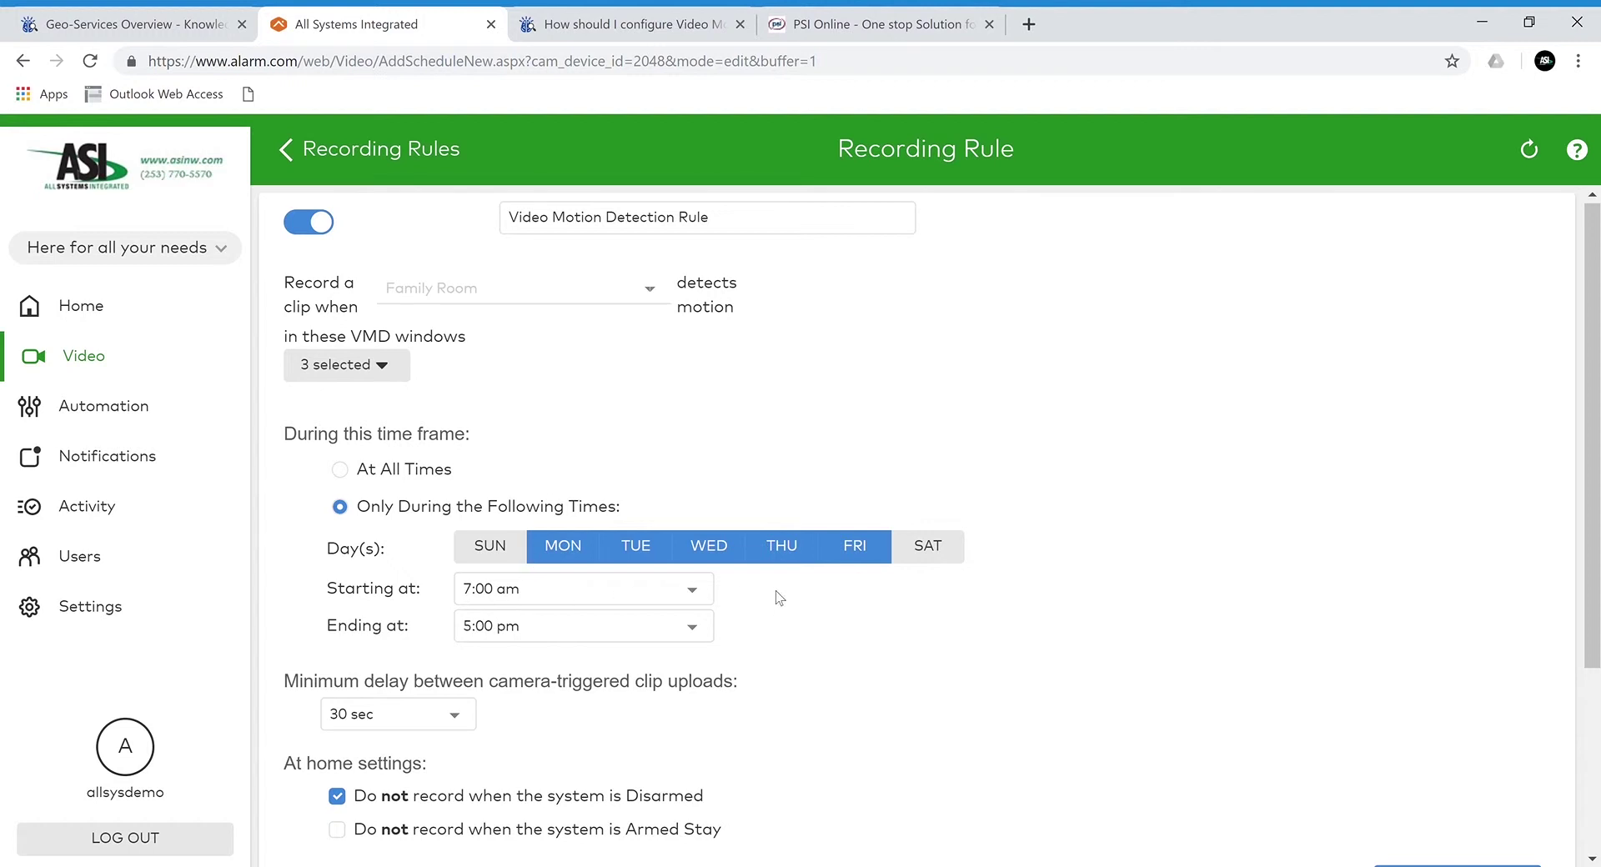
# Review the Family Room rule's upload delay, at-home settings and clip recipients, and save the rule.
pyautogui.scroll(-2, 775, 604)
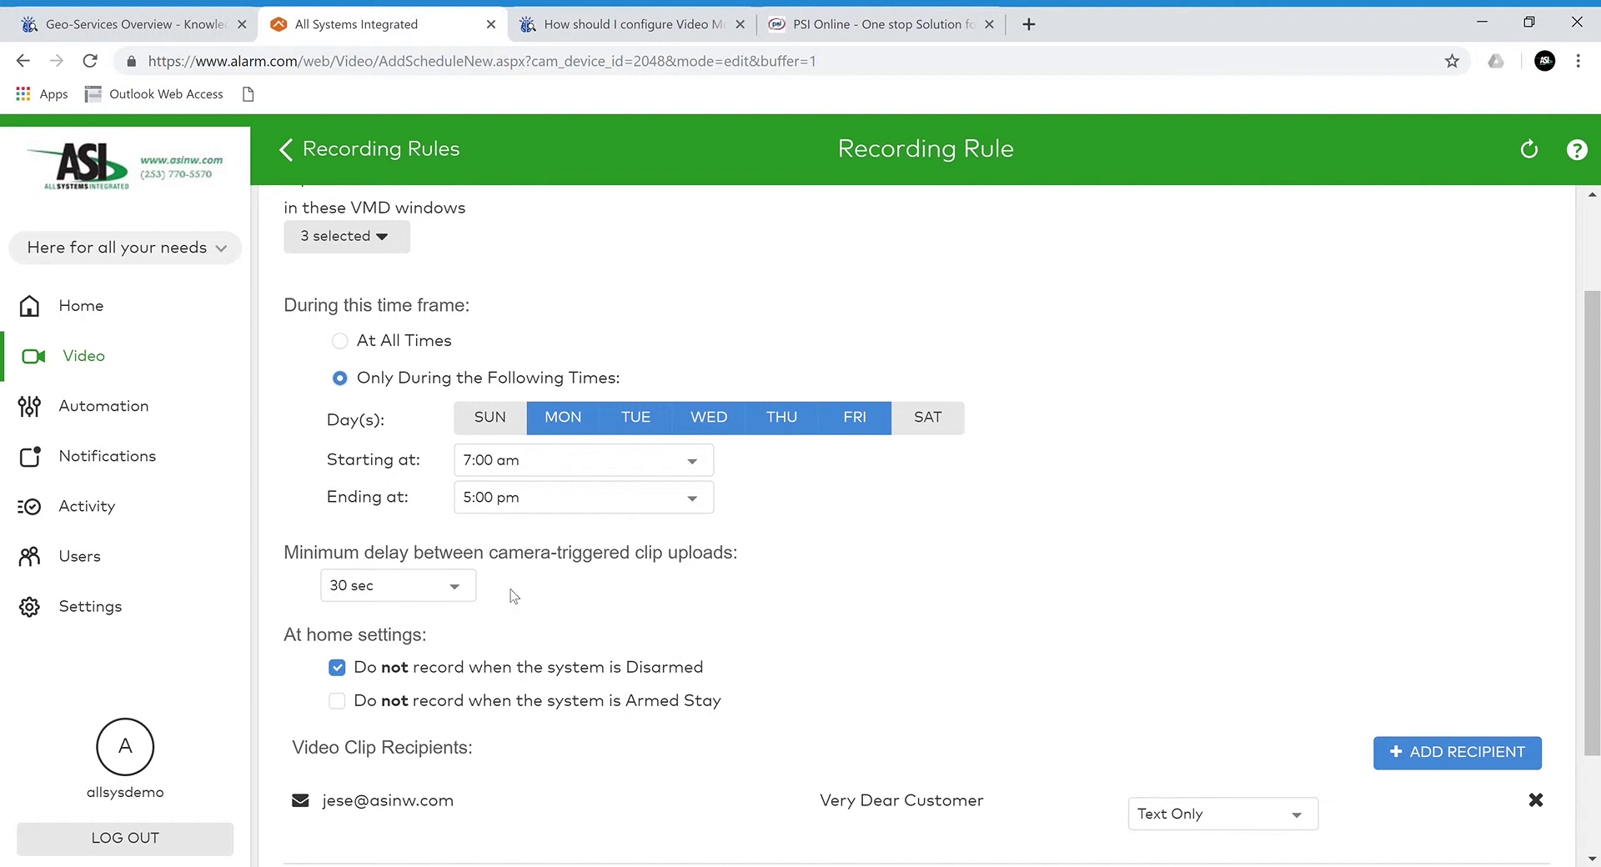
pyautogui.scroll(-1, 513, 583)
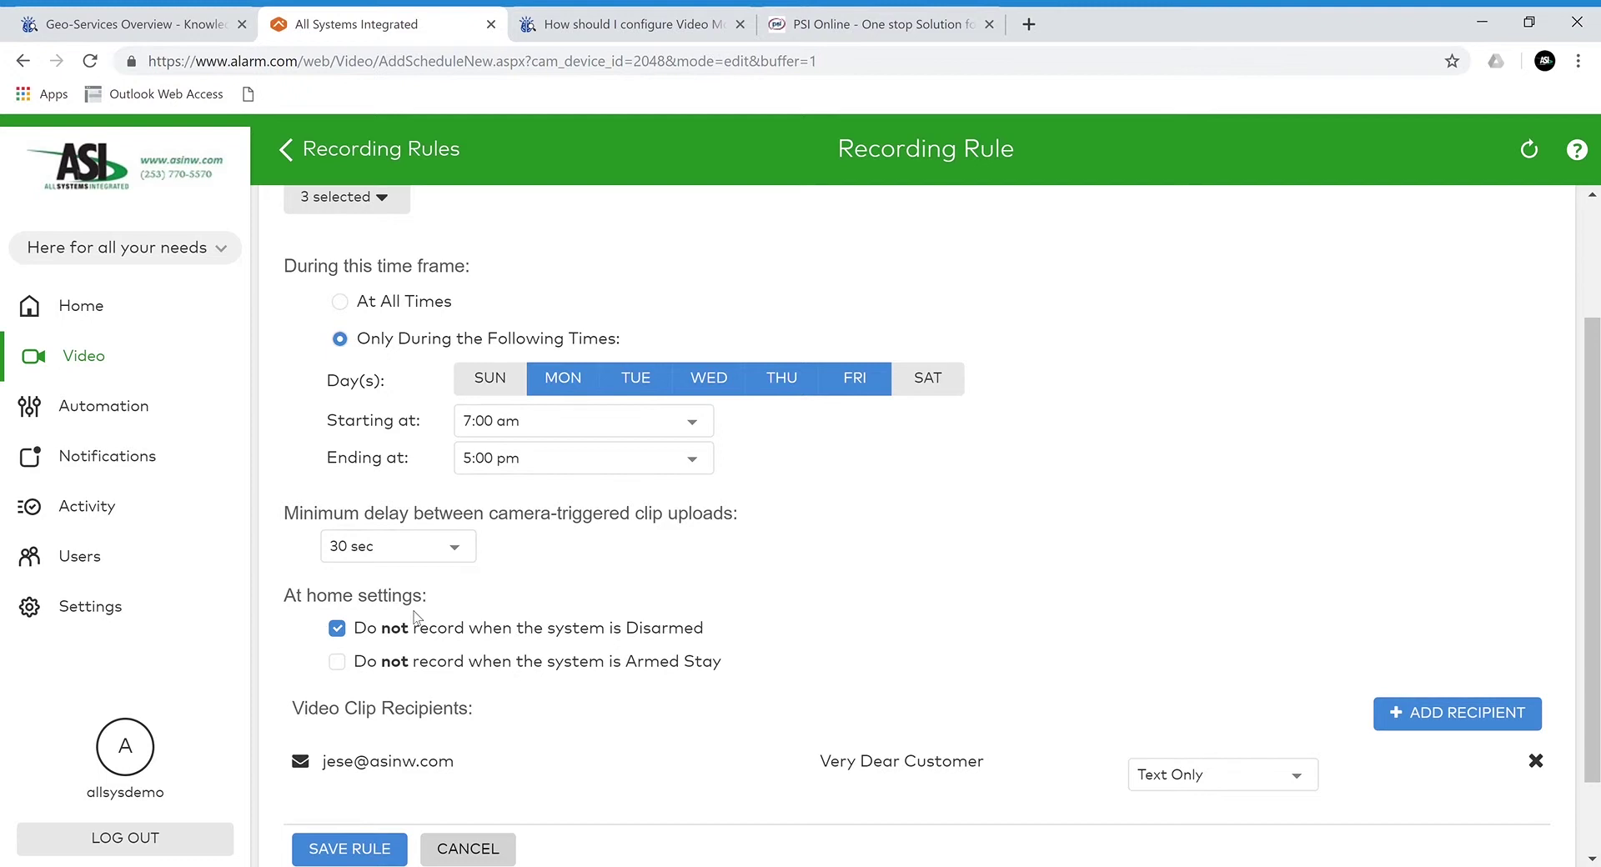
pyautogui.scroll(-1, 431, 598)
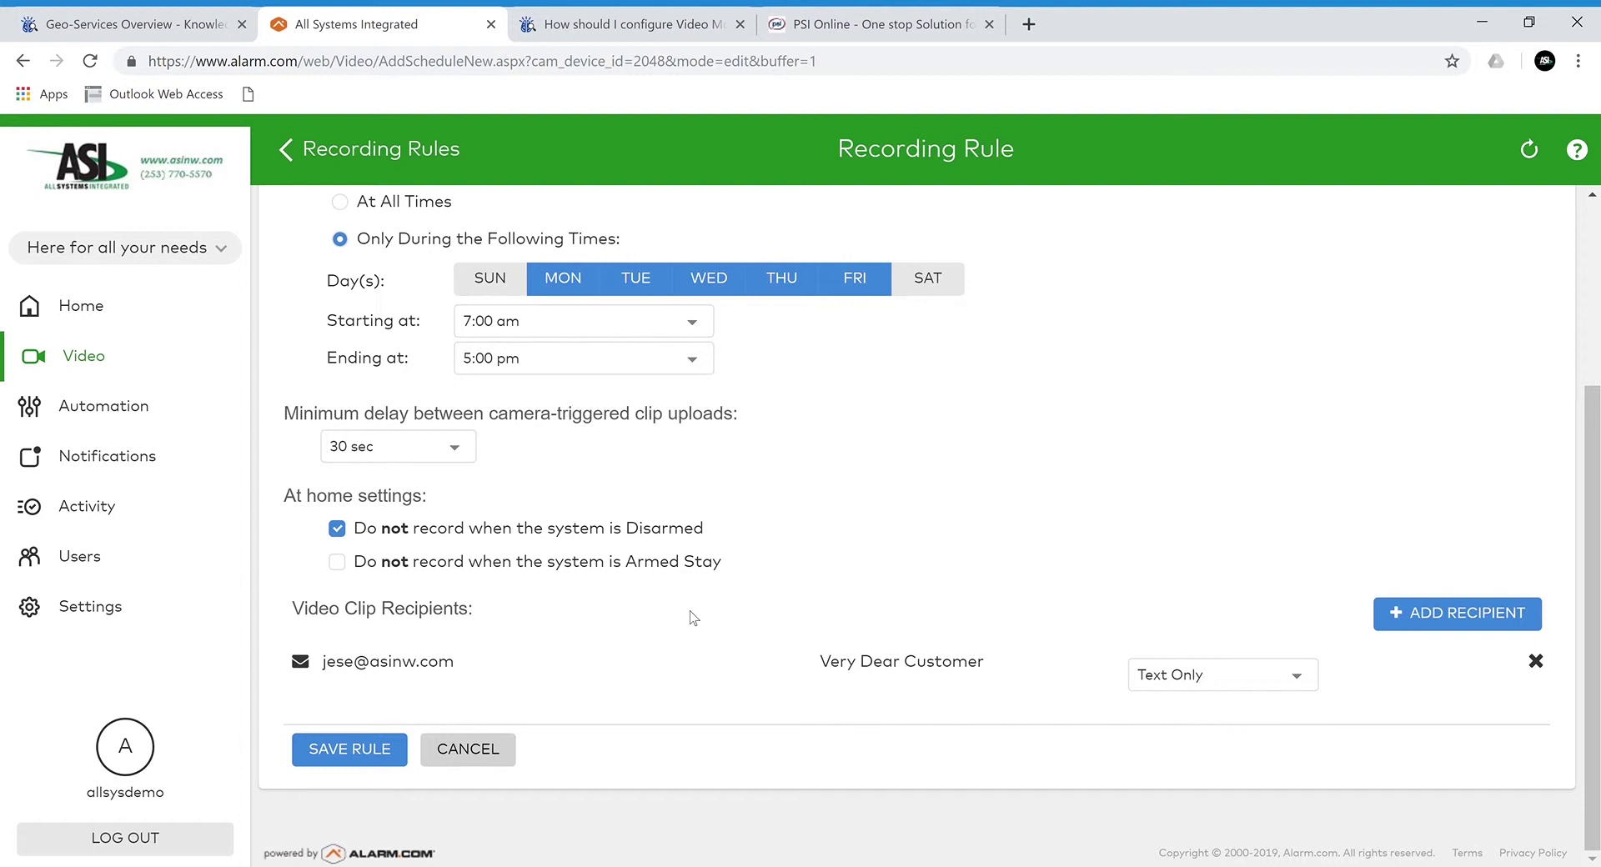
pyautogui.scroll(3, 608, 623)
pyautogui.scroll(-3, 609, 624)
pyautogui.click(372, 760)
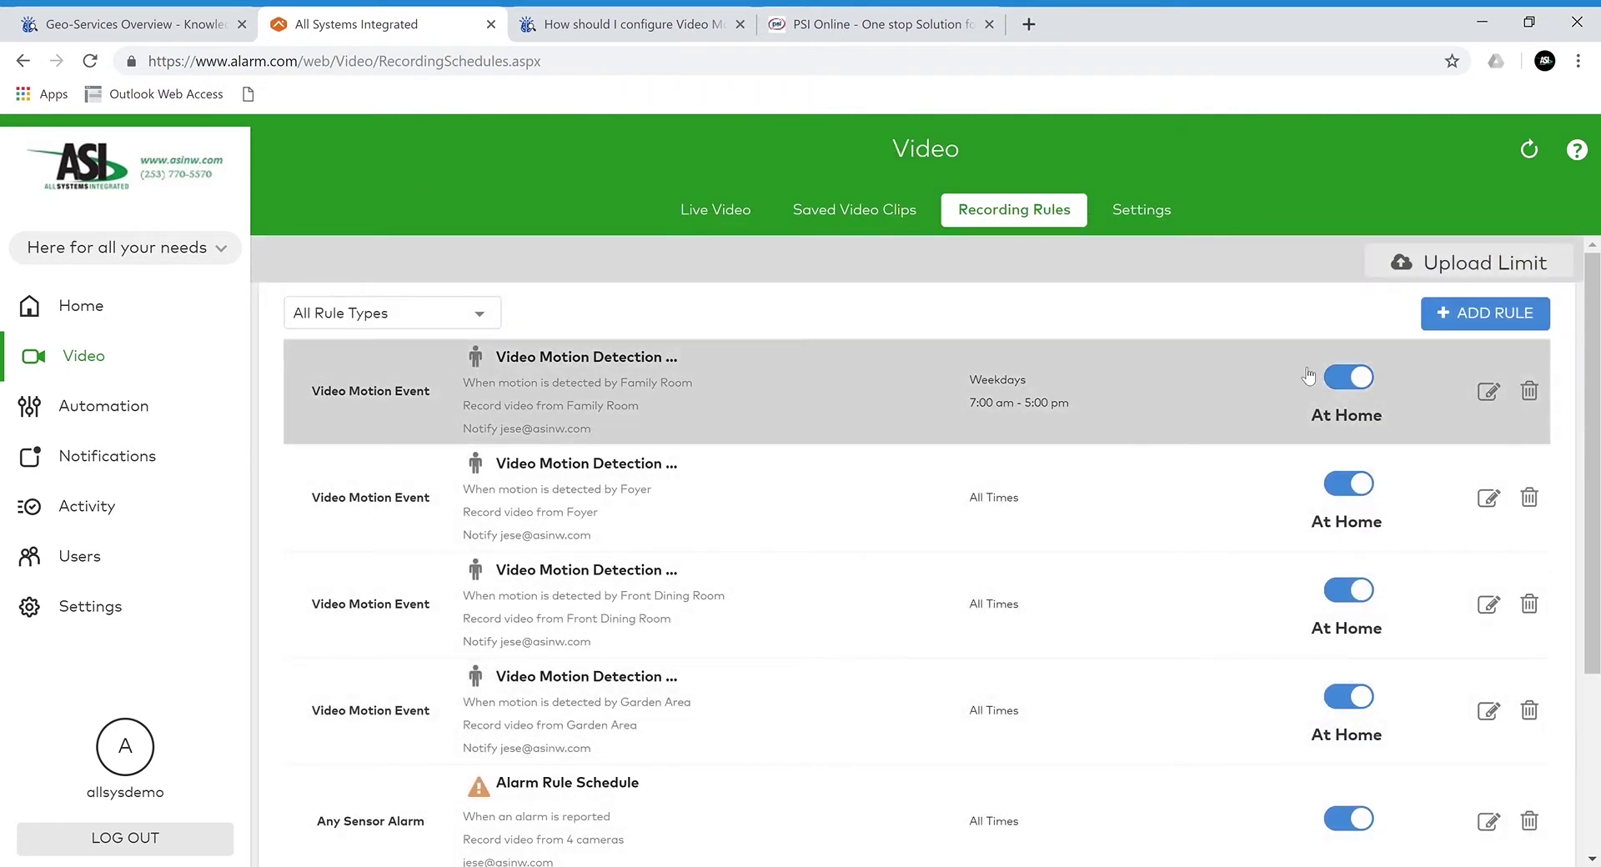
# Review the triggers available for a new video recording rule and check the video upload usage.
pyautogui.click(1484, 315)
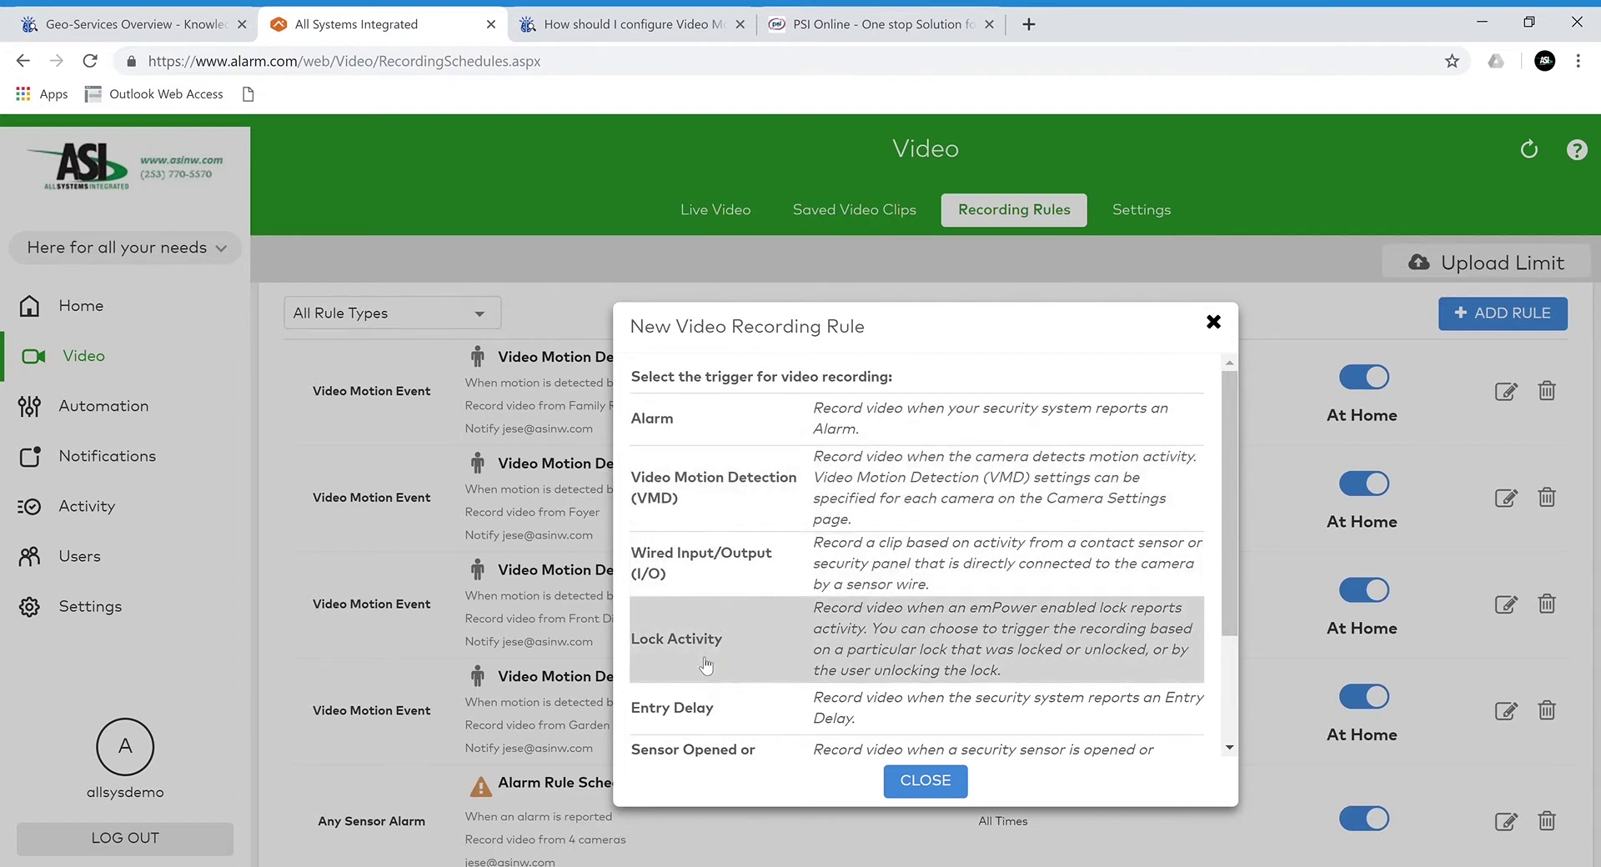
pyautogui.scroll(-1, 762, 643)
pyautogui.scroll(-1, 765, 646)
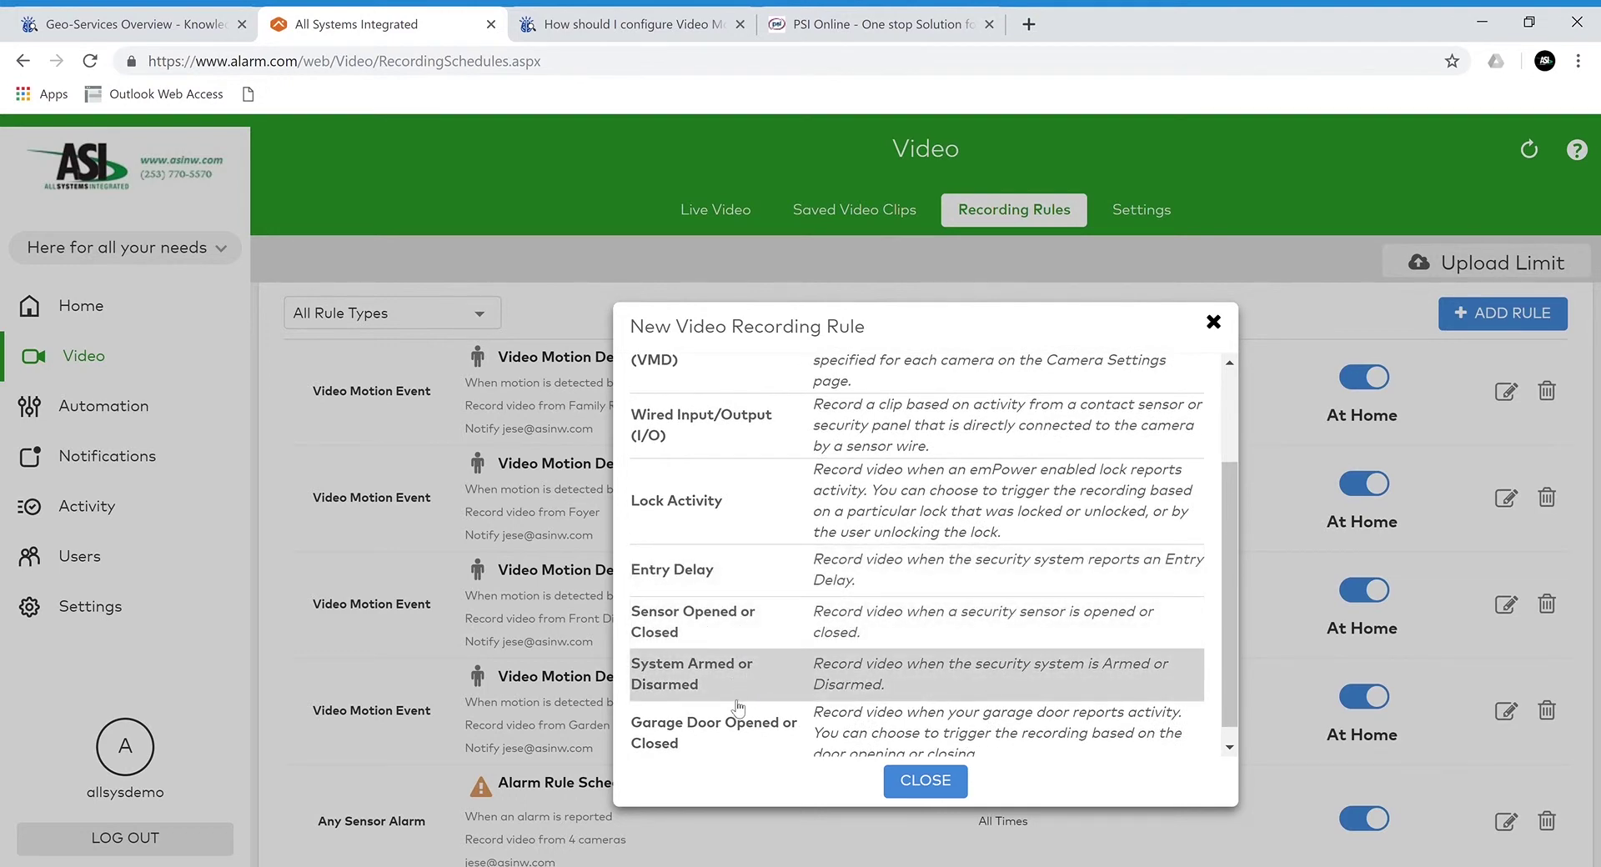
pyautogui.scroll(-1, 738, 707)
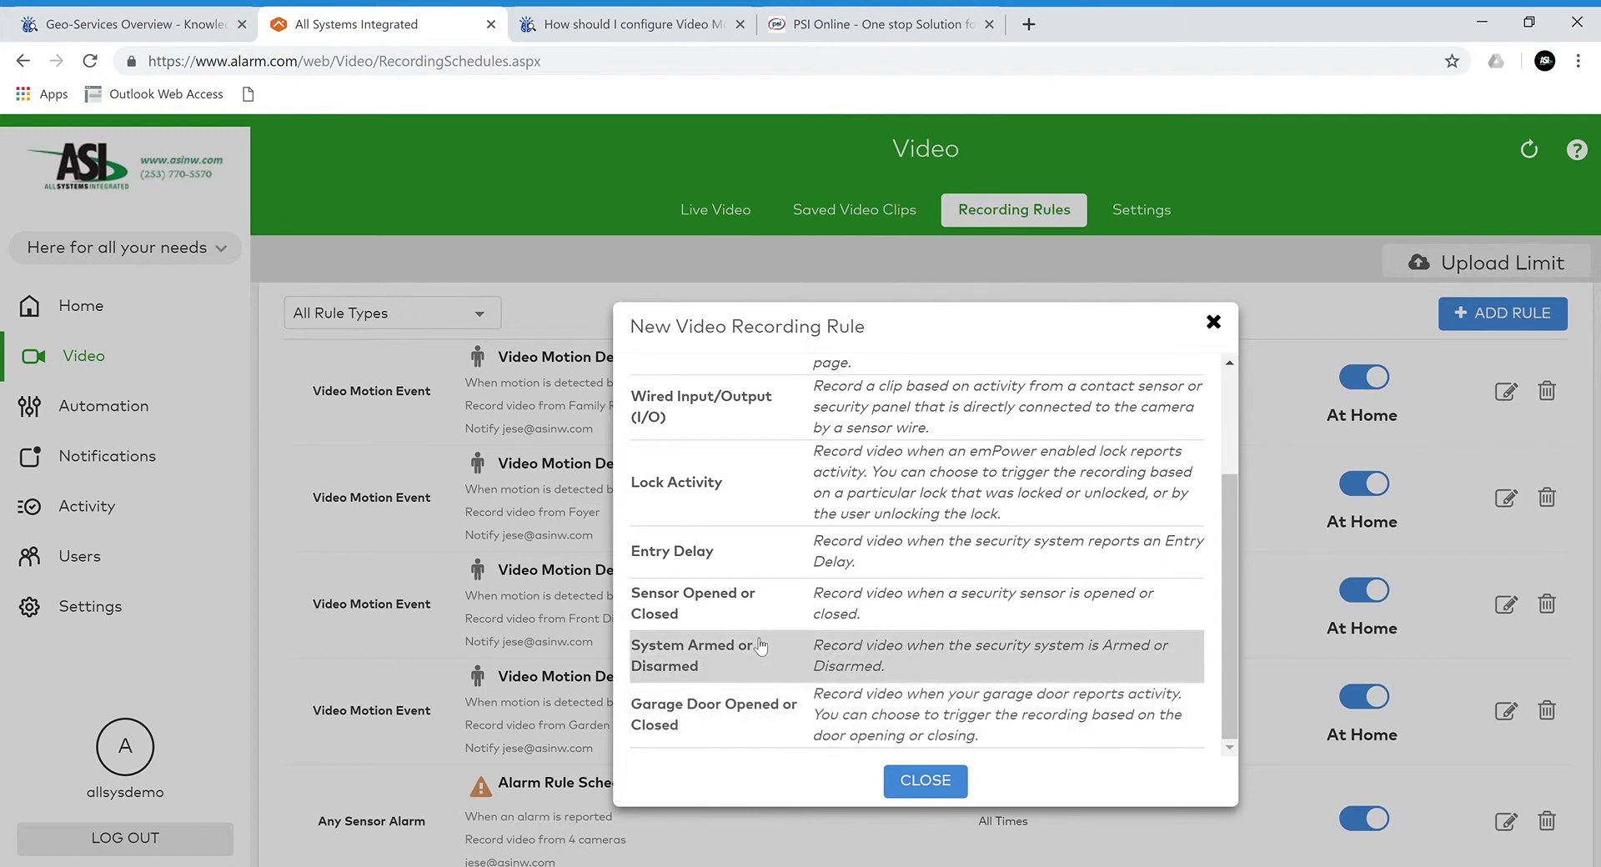
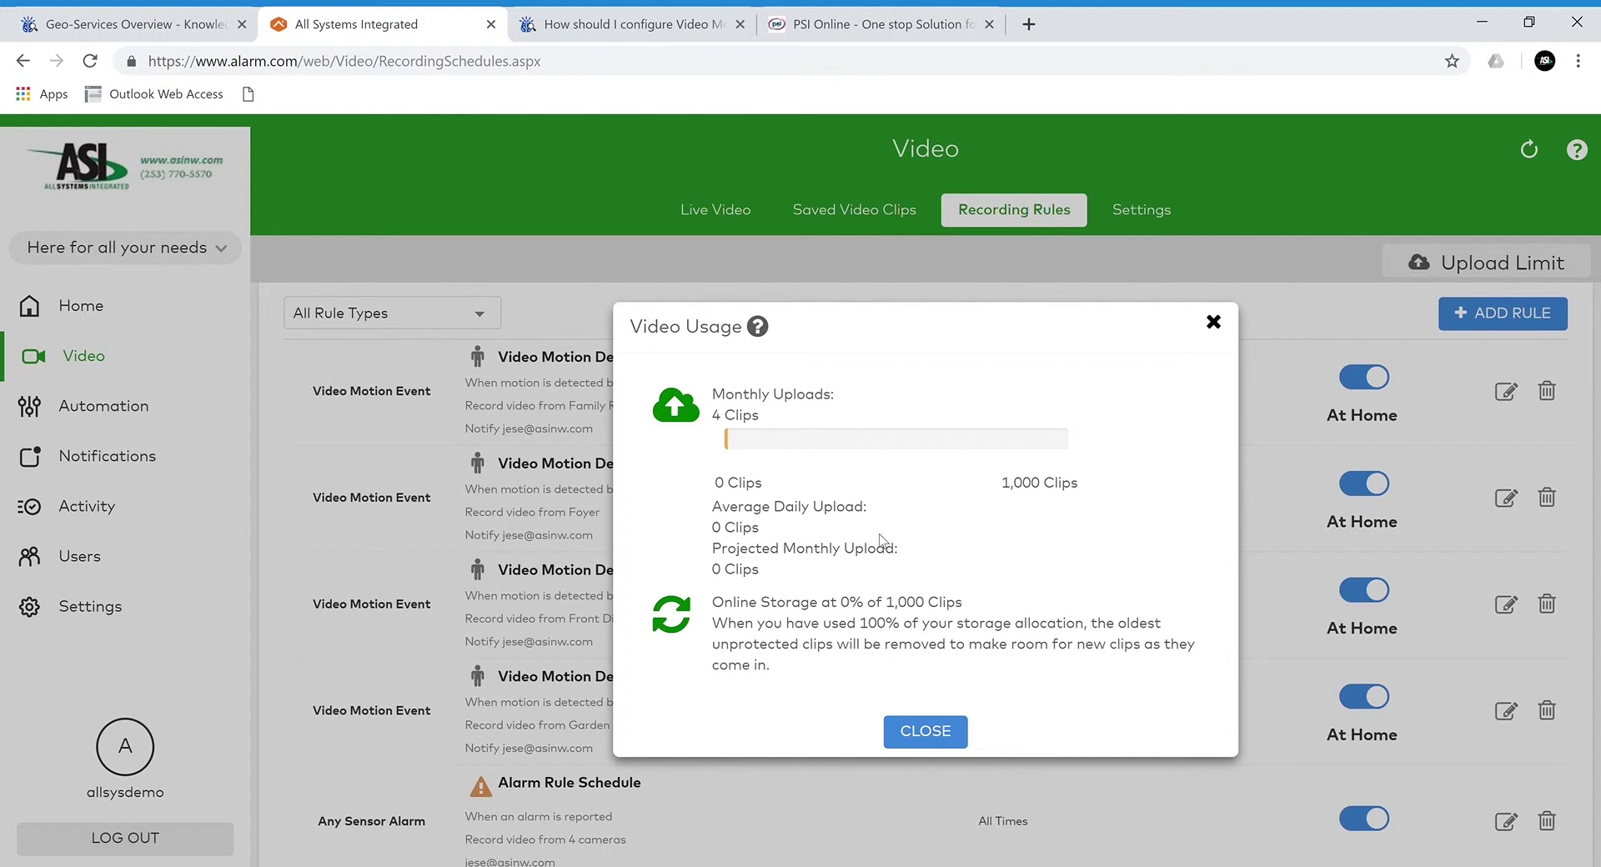
pyautogui.click(1213, 323)
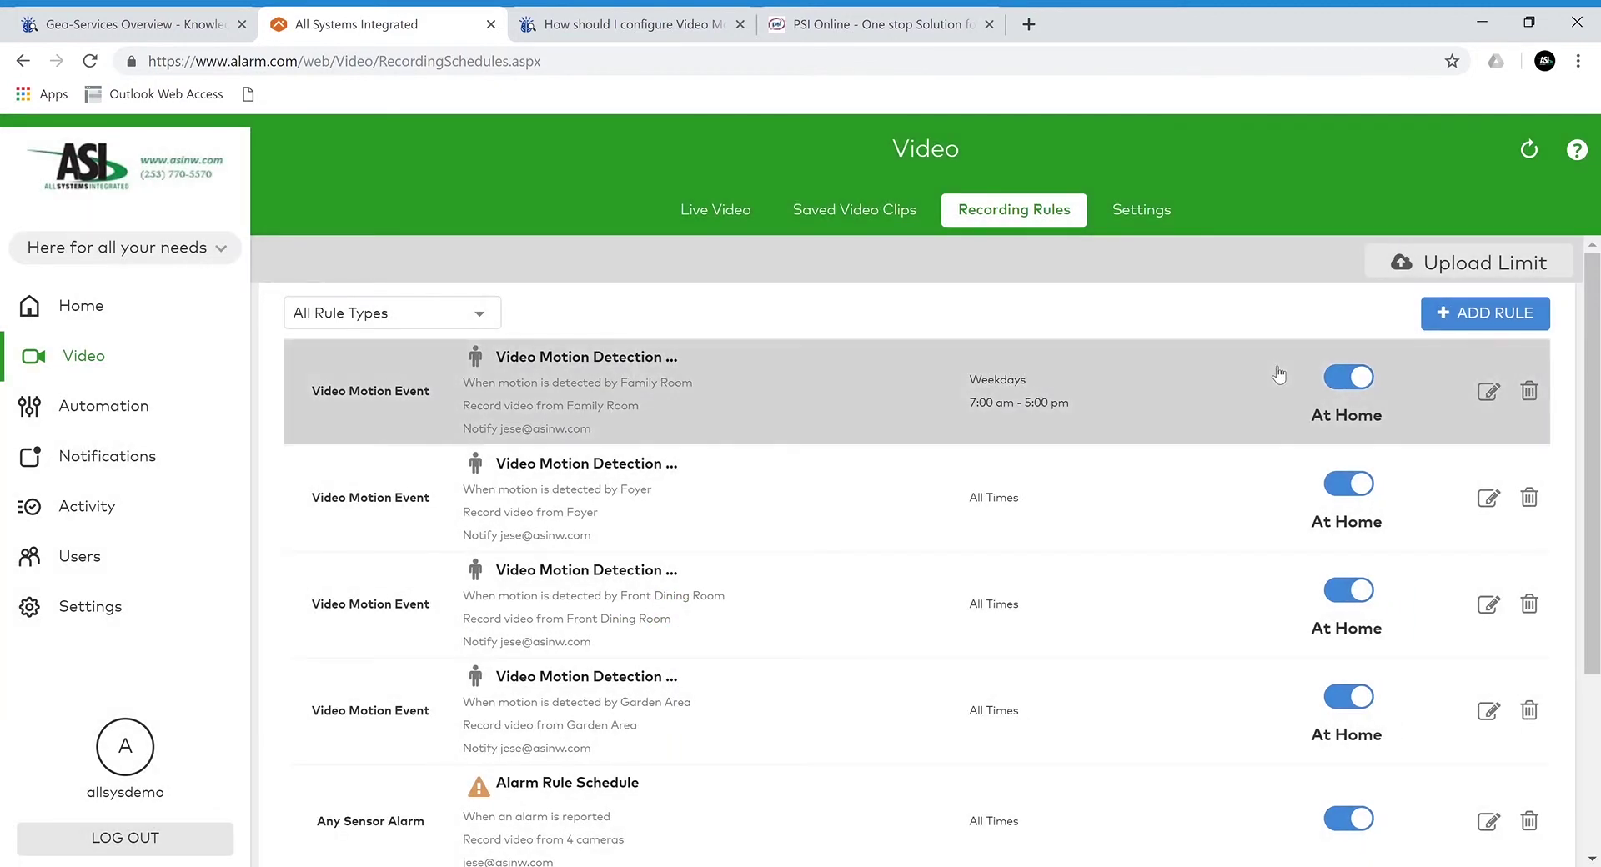
# Turn the Family Room and Foyer motion recording rules off and back on.
pyautogui.click(1354, 382)
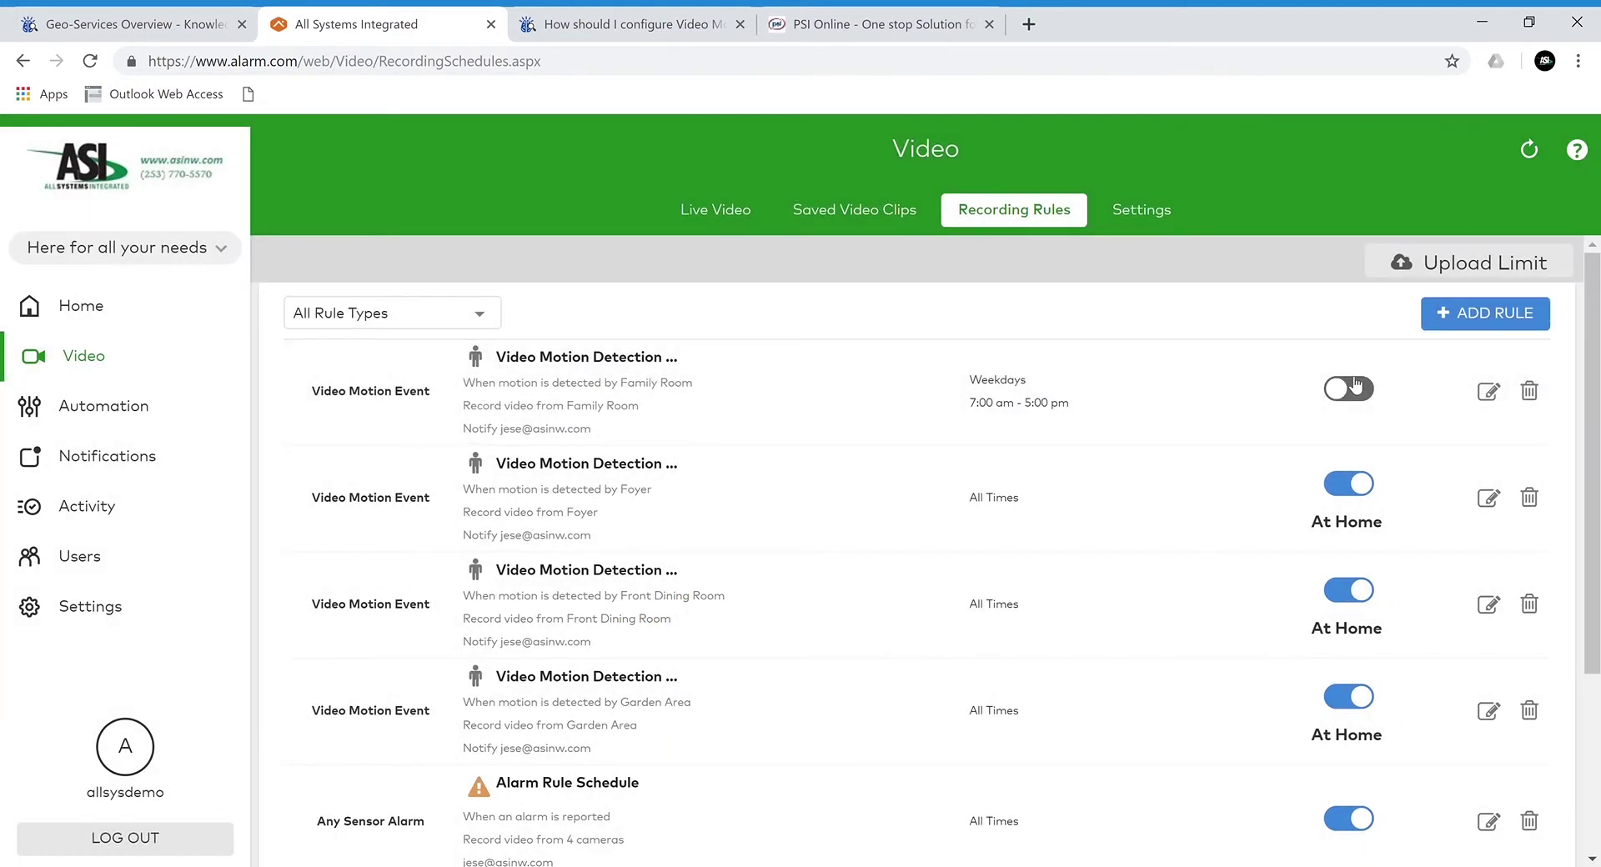
pyautogui.click(1356, 482)
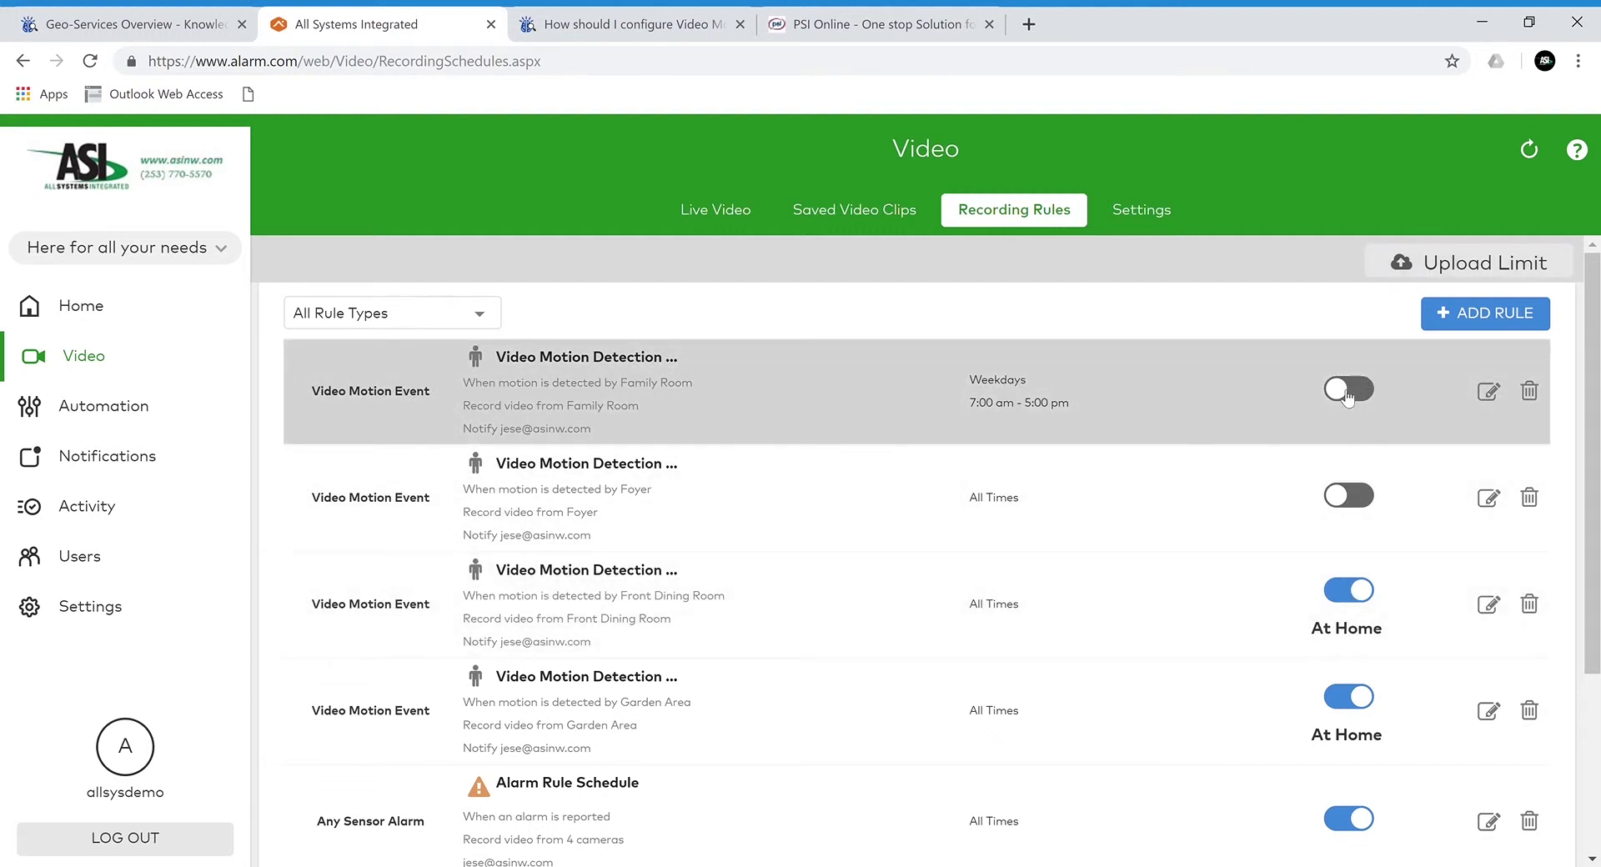
pyautogui.click(1347, 391)
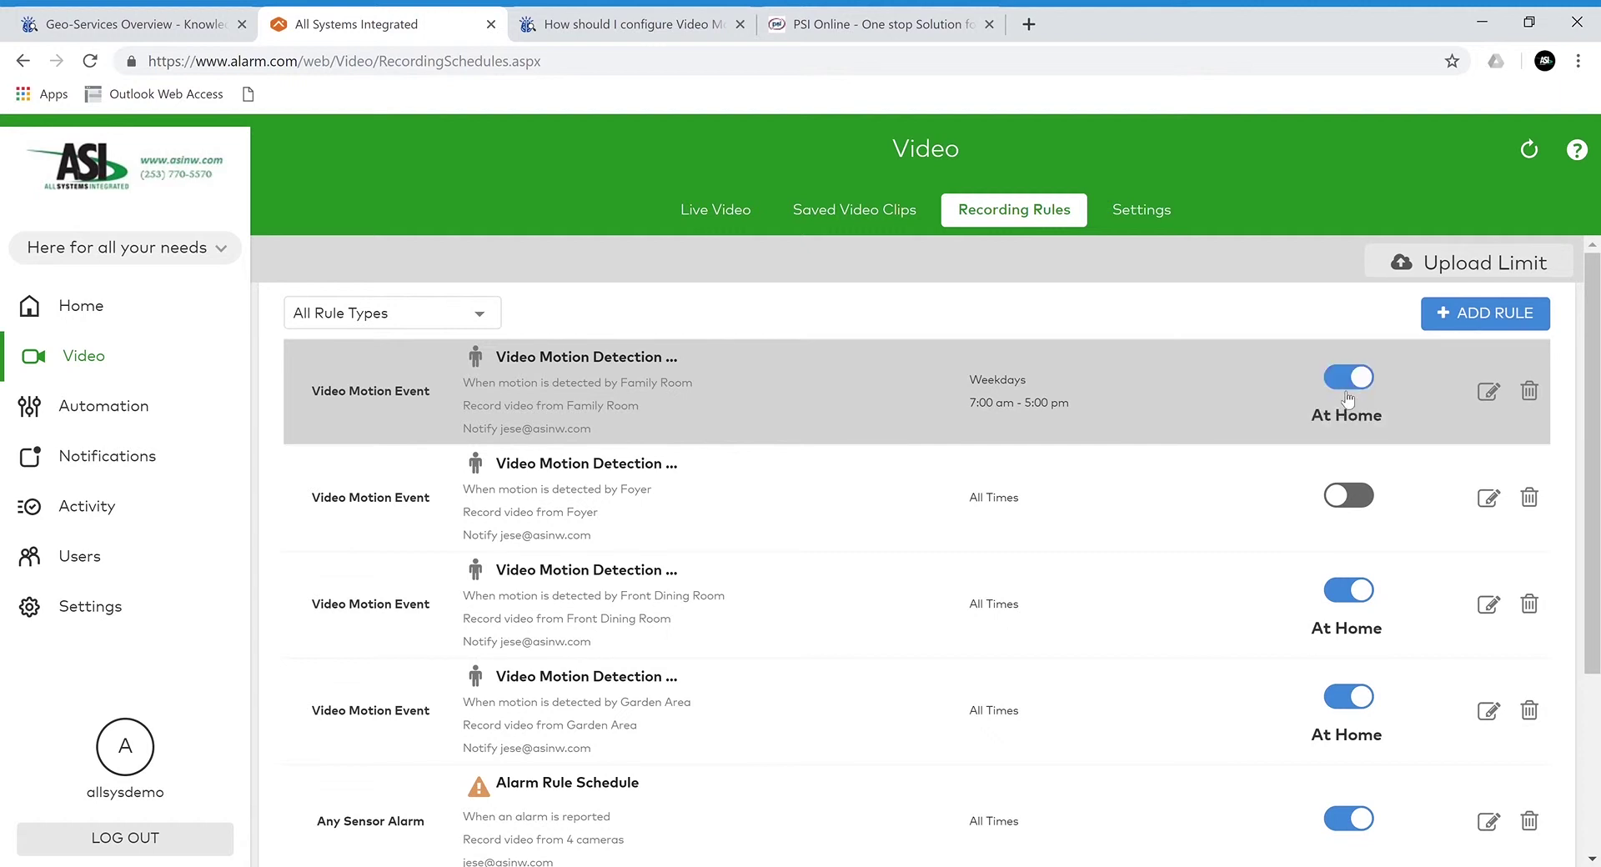
pyautogui.click(1345, 510)
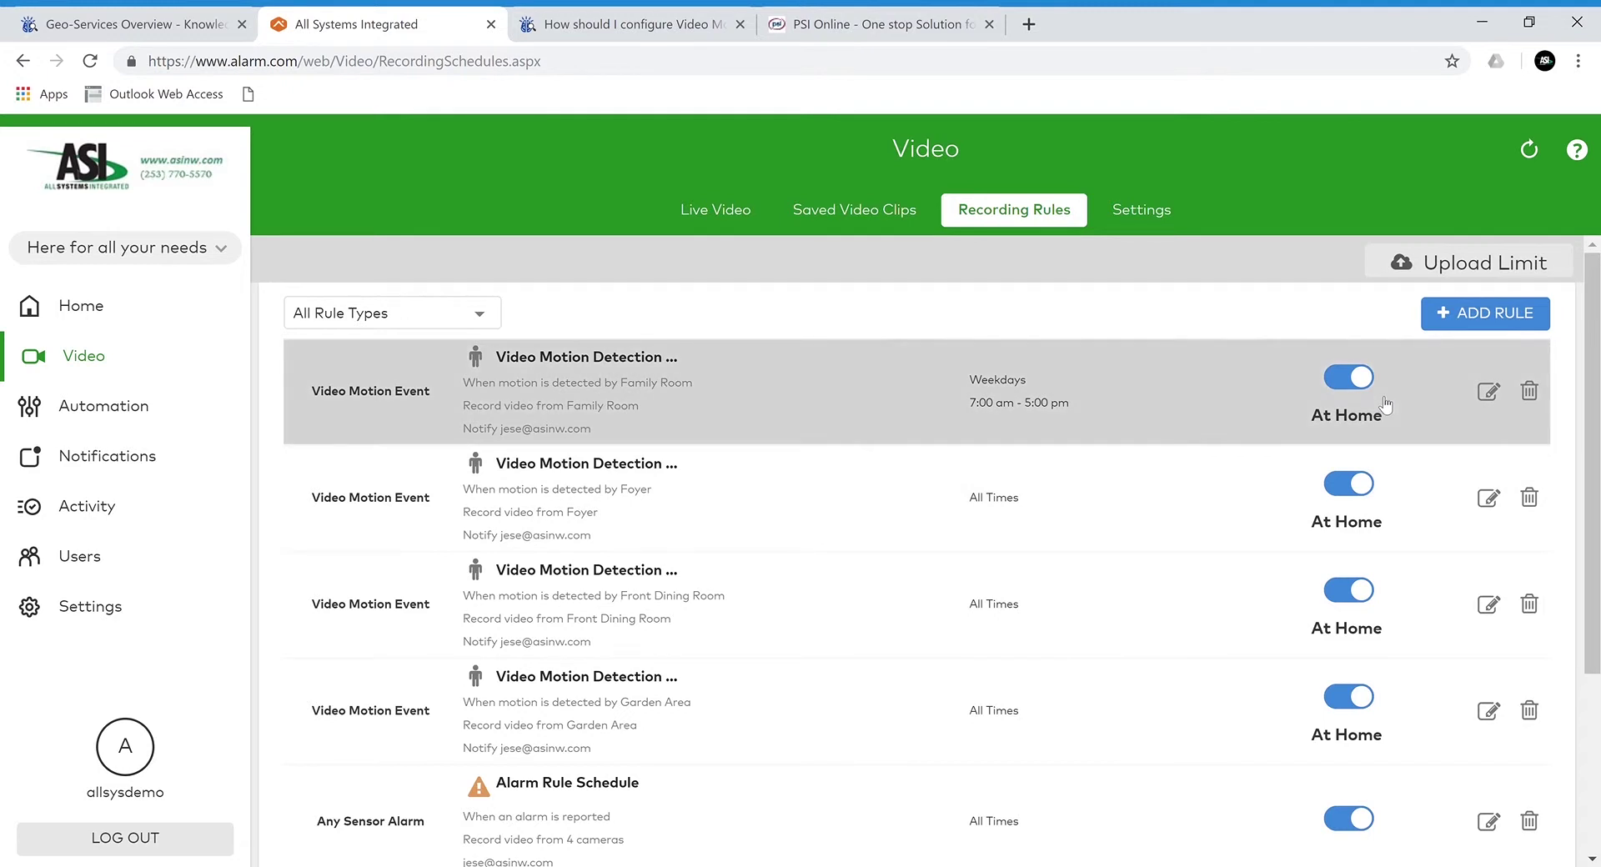
# Open the video settings overview for the Family Room camera and review its settings categories.
pyautogui.click(1167, 225)
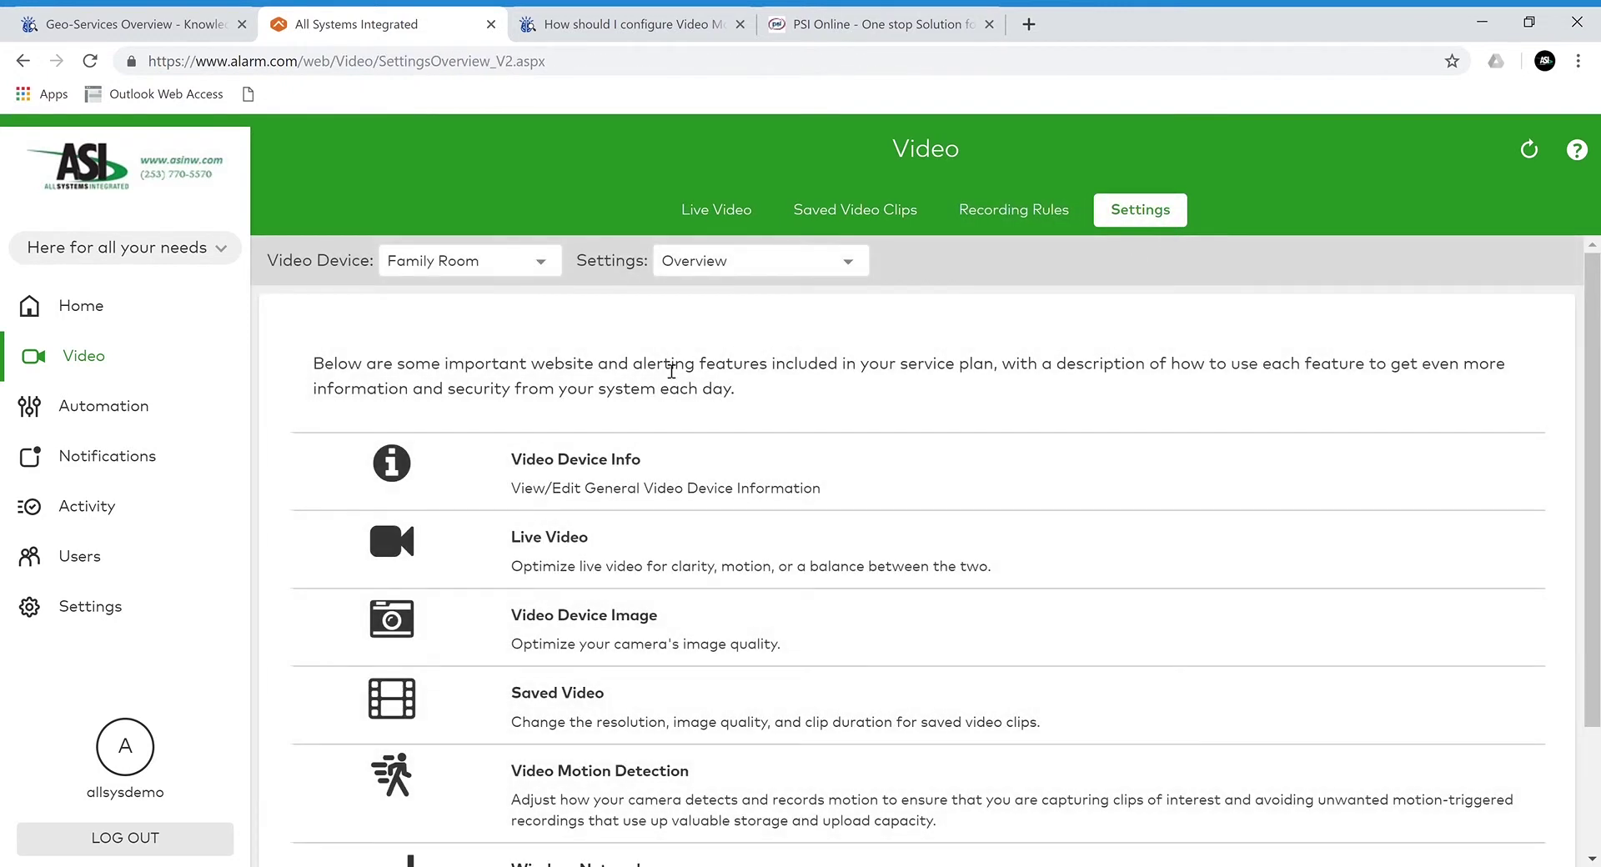
pyautogui.scroll(-1, 657, 378)
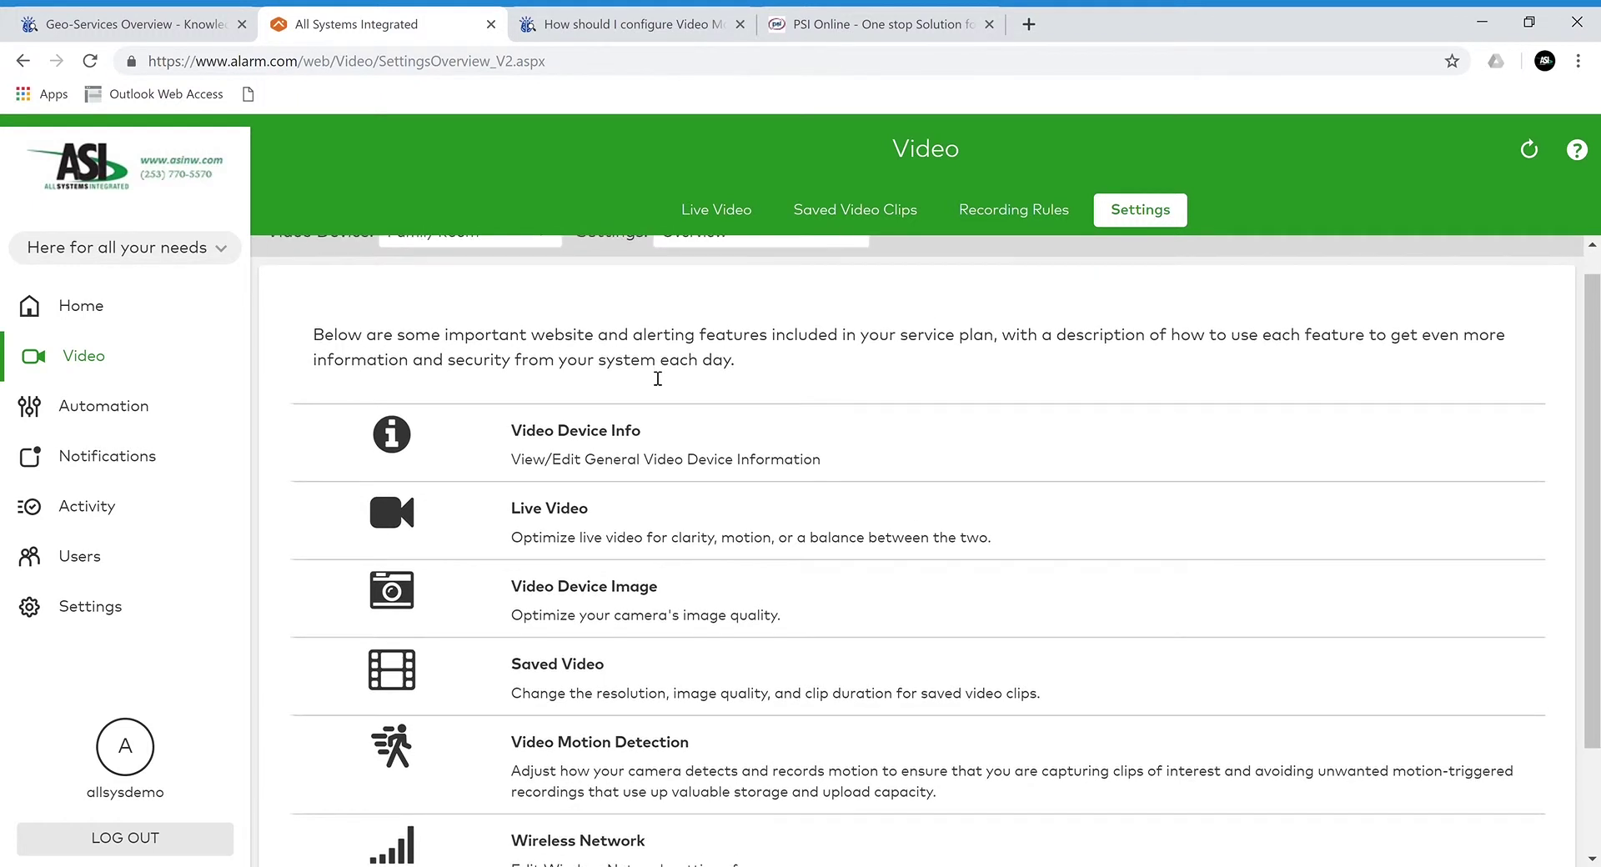
pyautogui.scroll(-1, 653, 377)
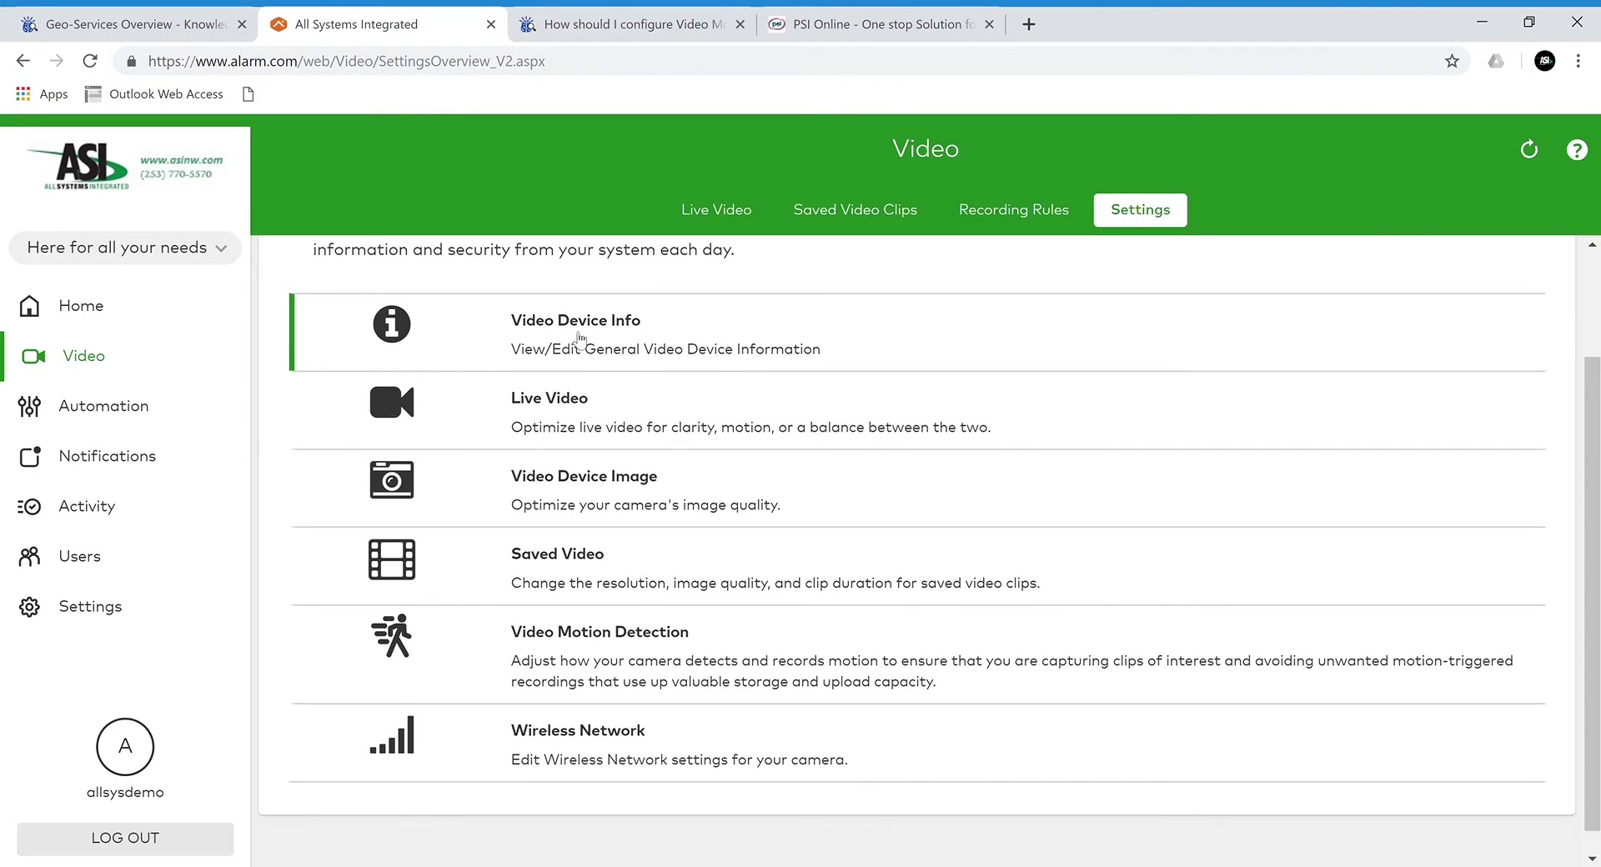
# Review the Family Room camera's device information, including firmware, signal strength and LED options, and save it.
pyautogui.click(726, 344)
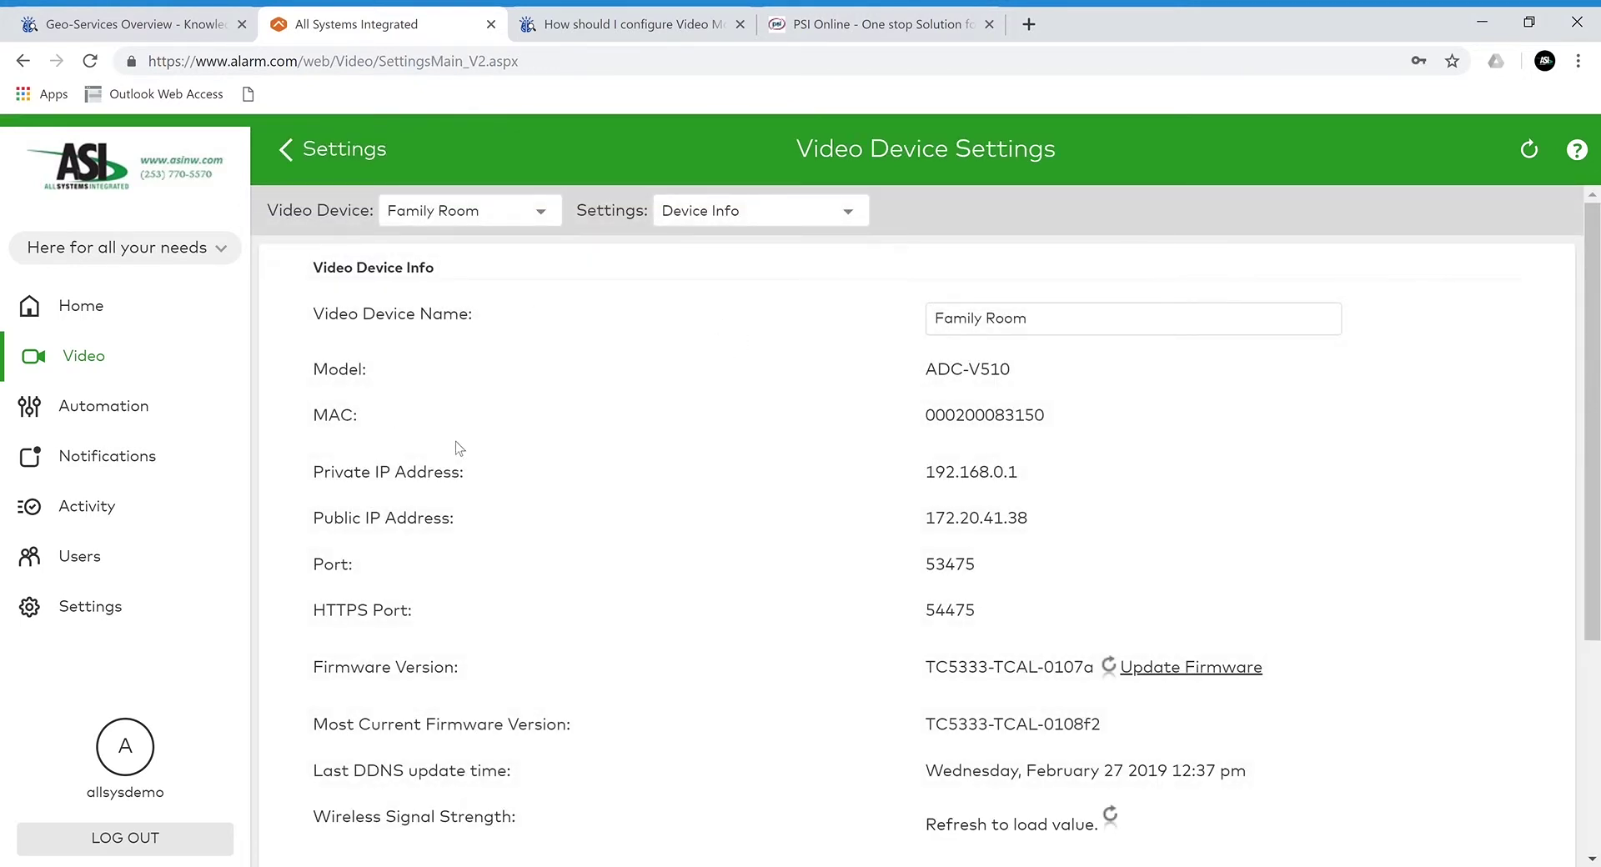
pyautogui.scroll(-2, 493, 551)
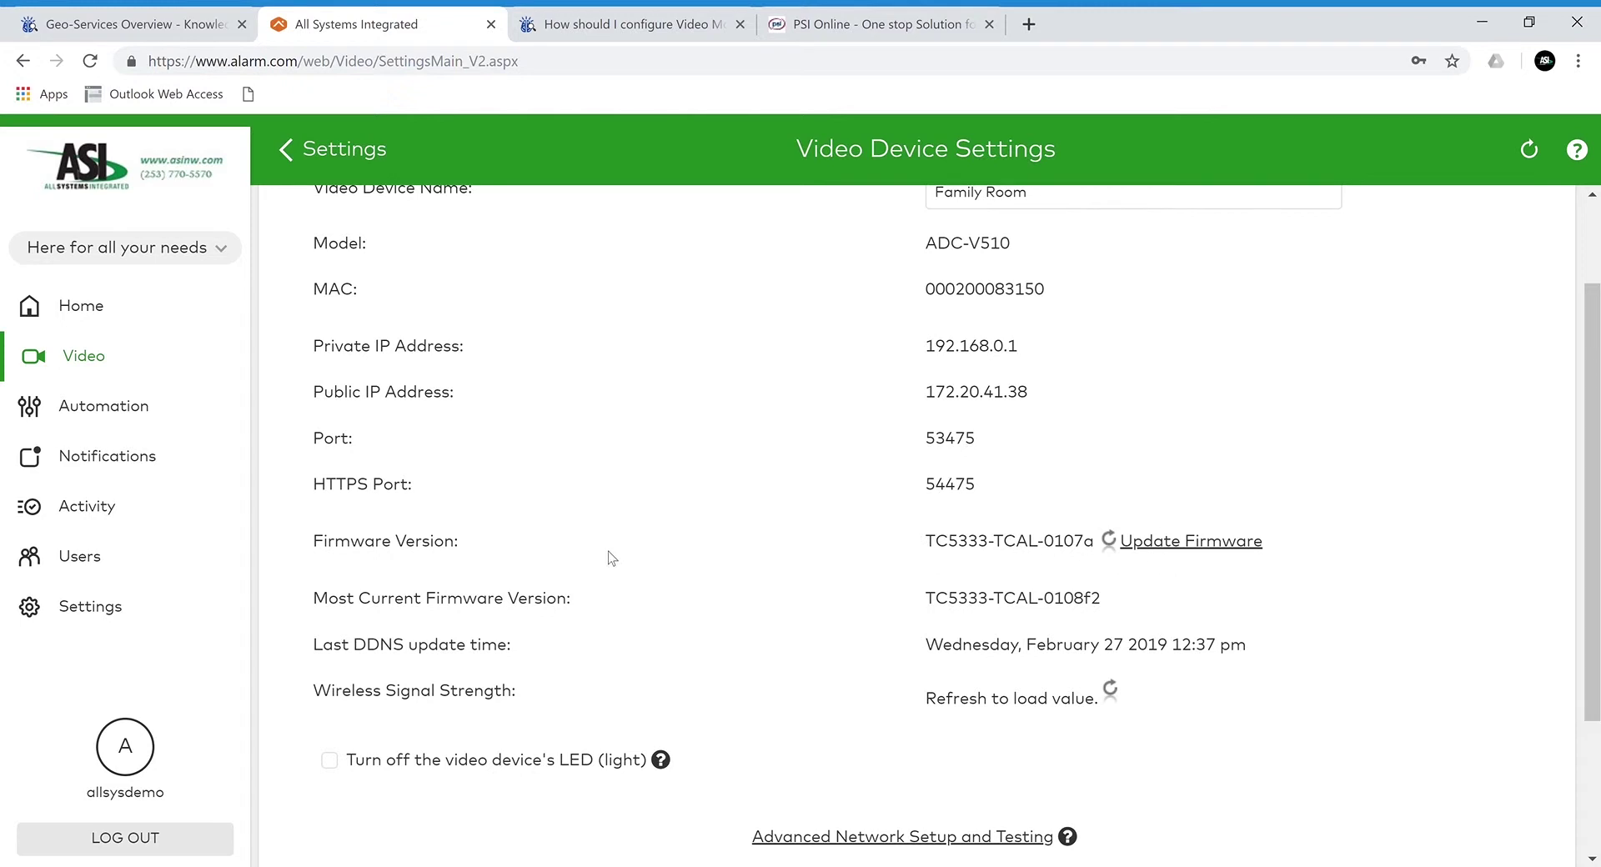
pyautogui.scroll(-1, 609, 638)
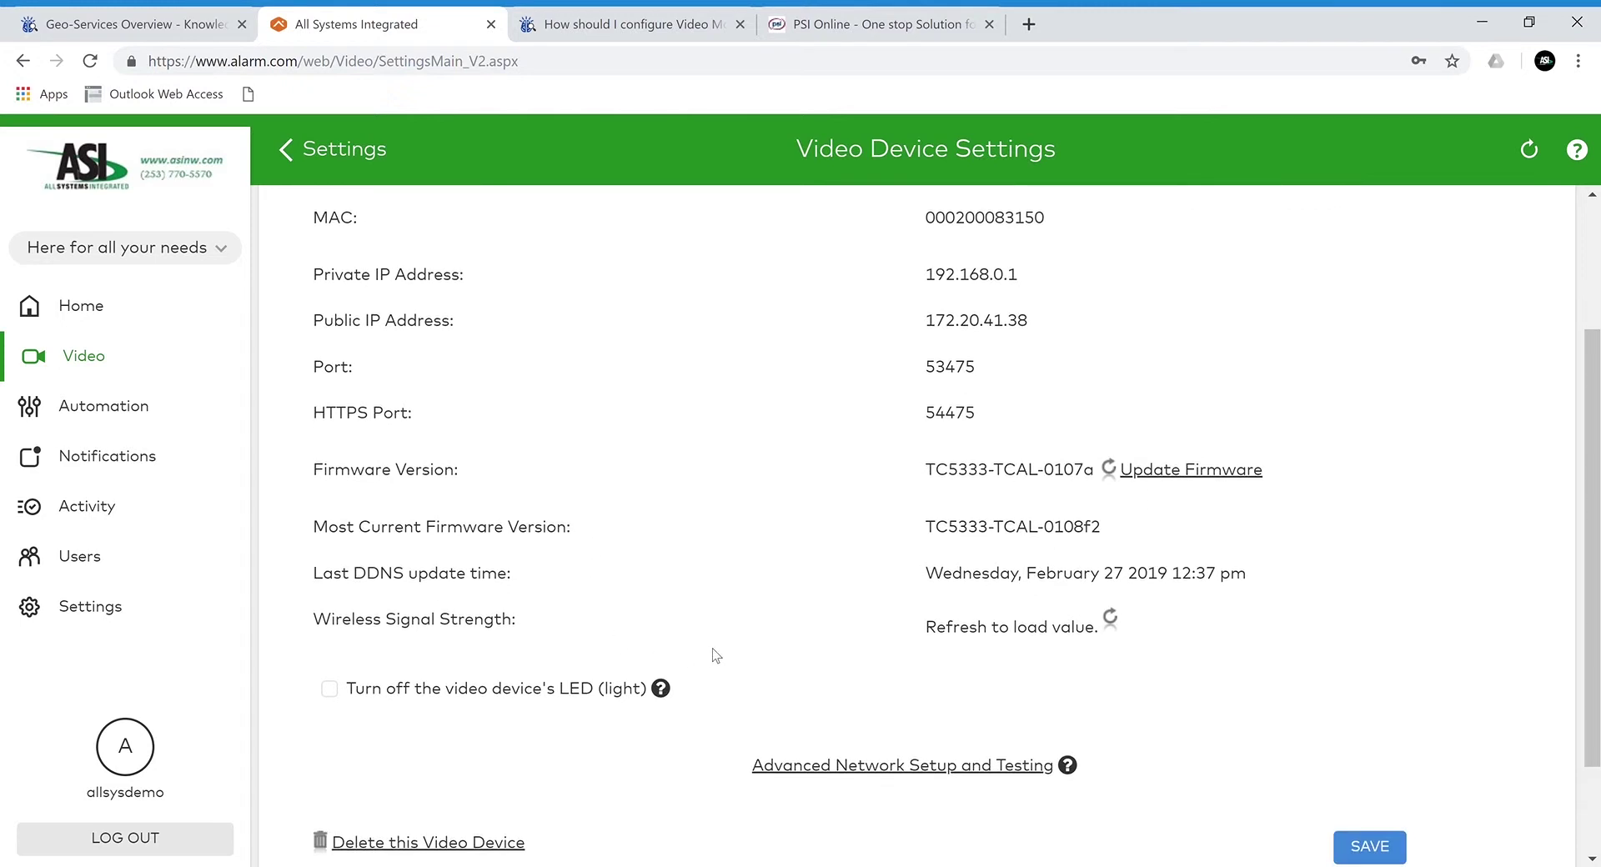
pyautogui.scroll(-1, 611, 621)
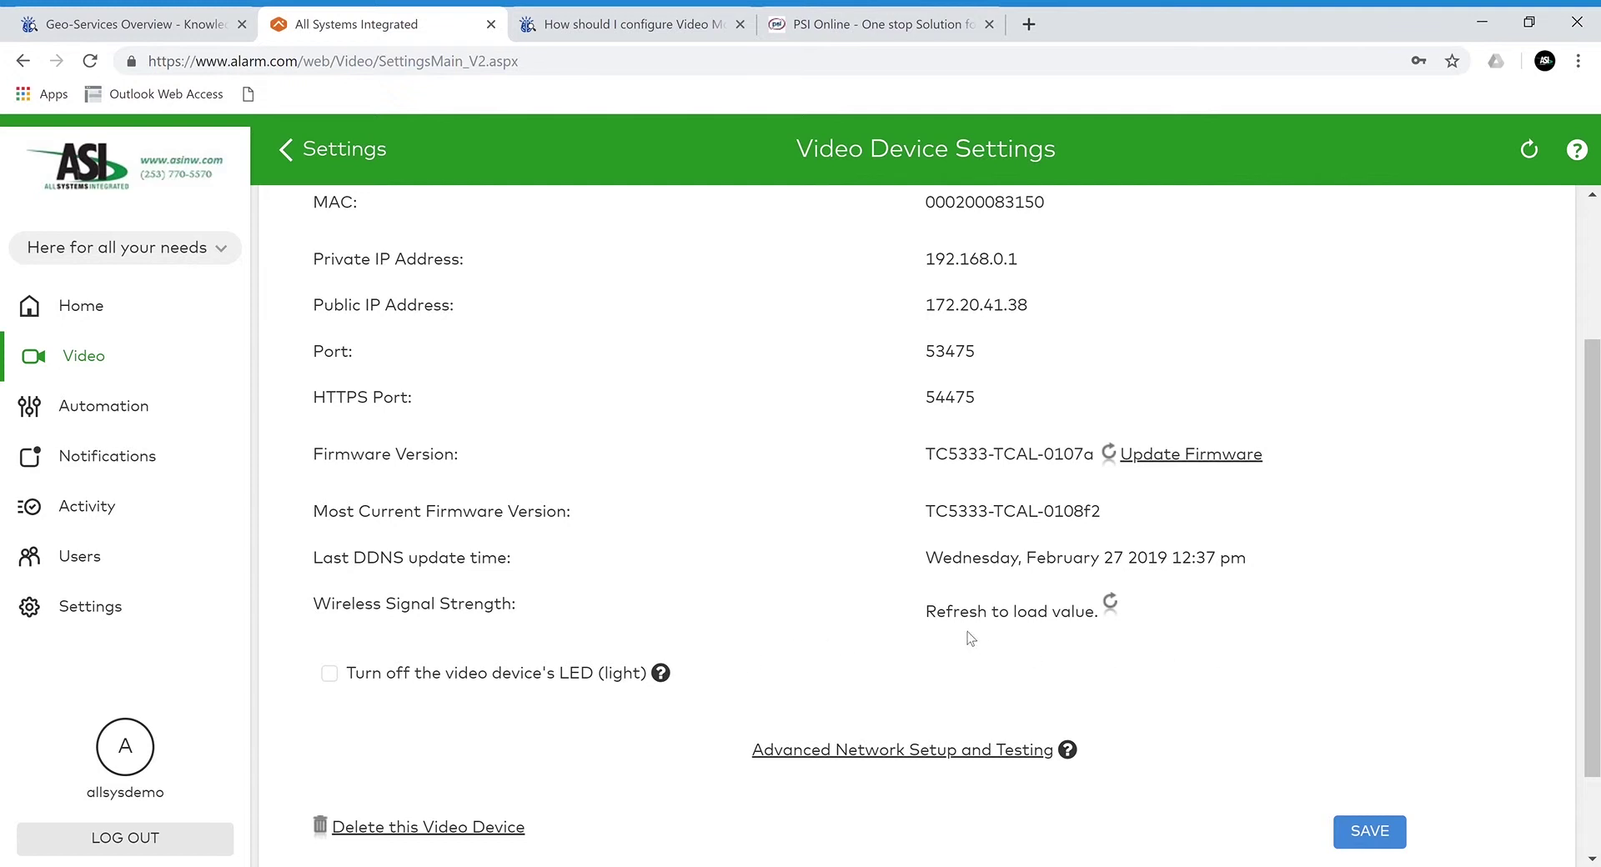
pyautogui.scroll(-2, 967, 632)
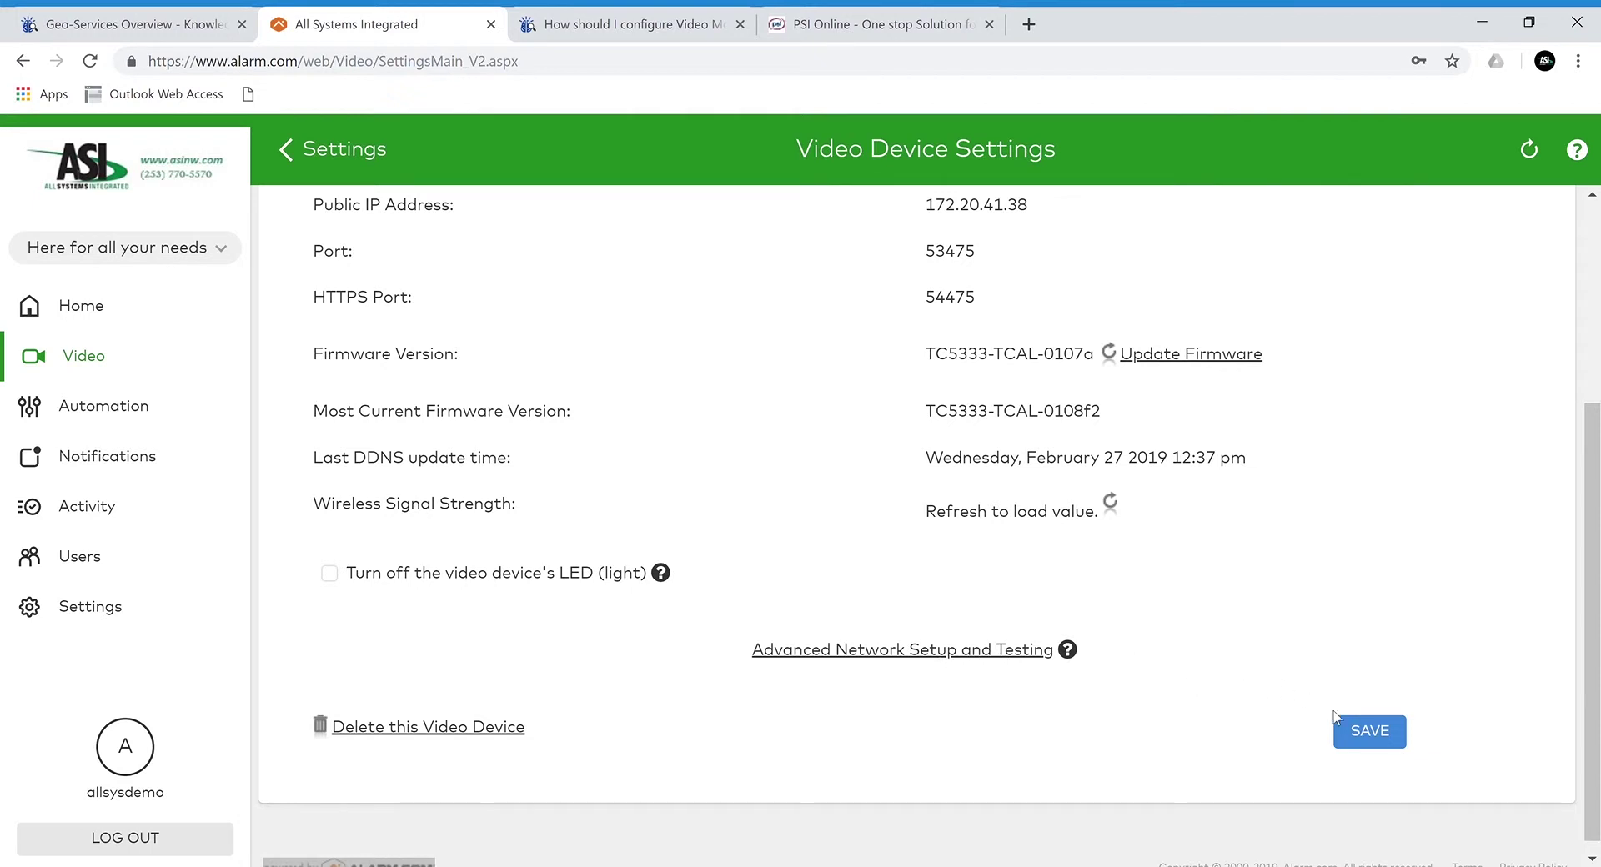
pyautogui.click(1362, 730)
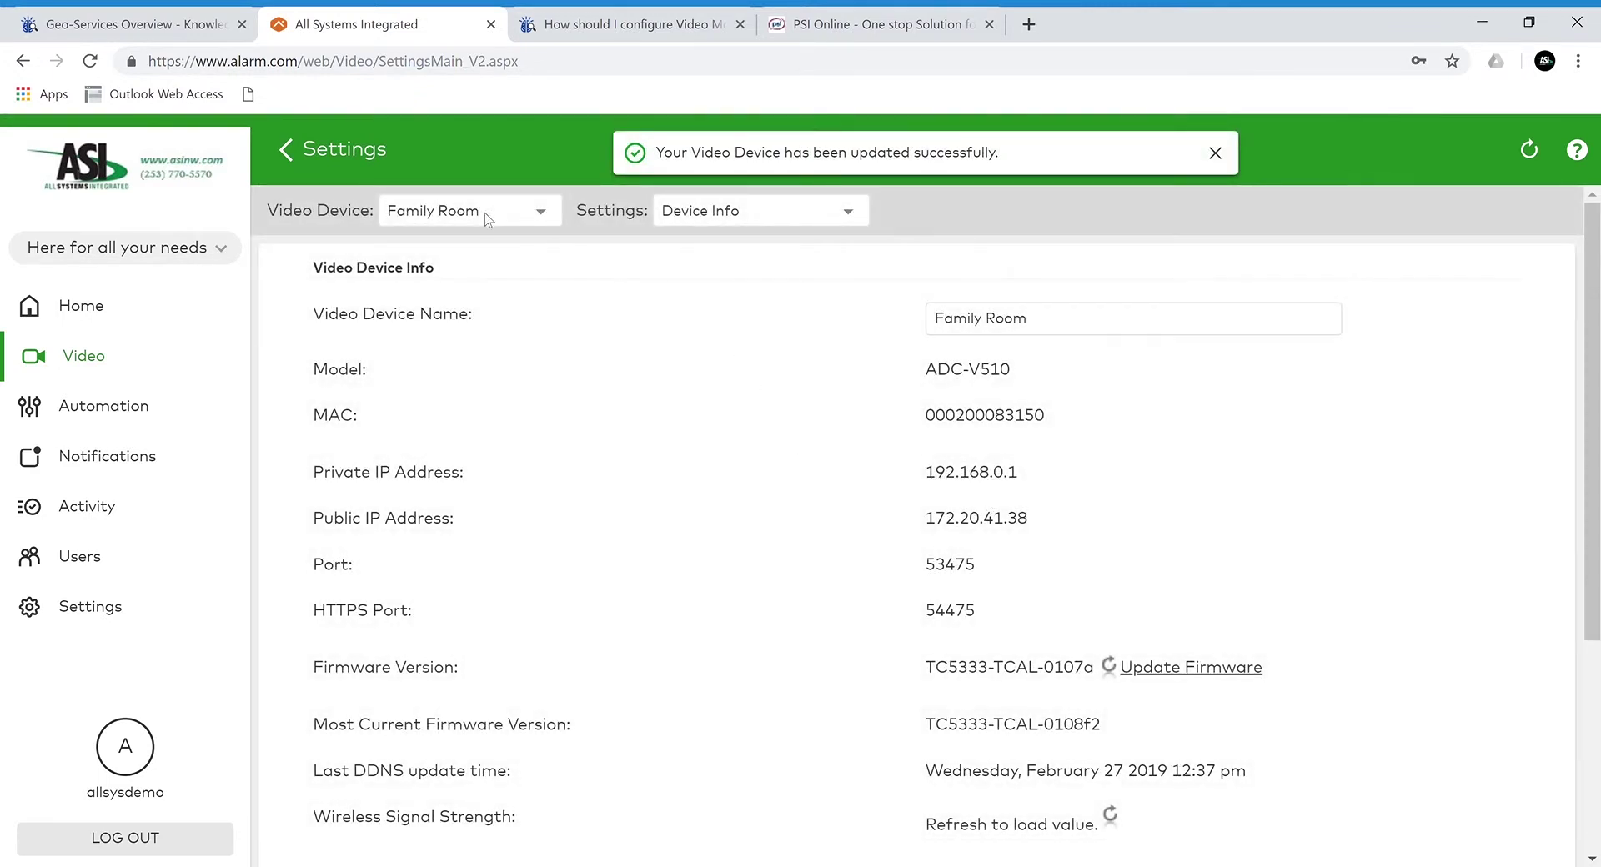
pyautogui.click(337, 155)
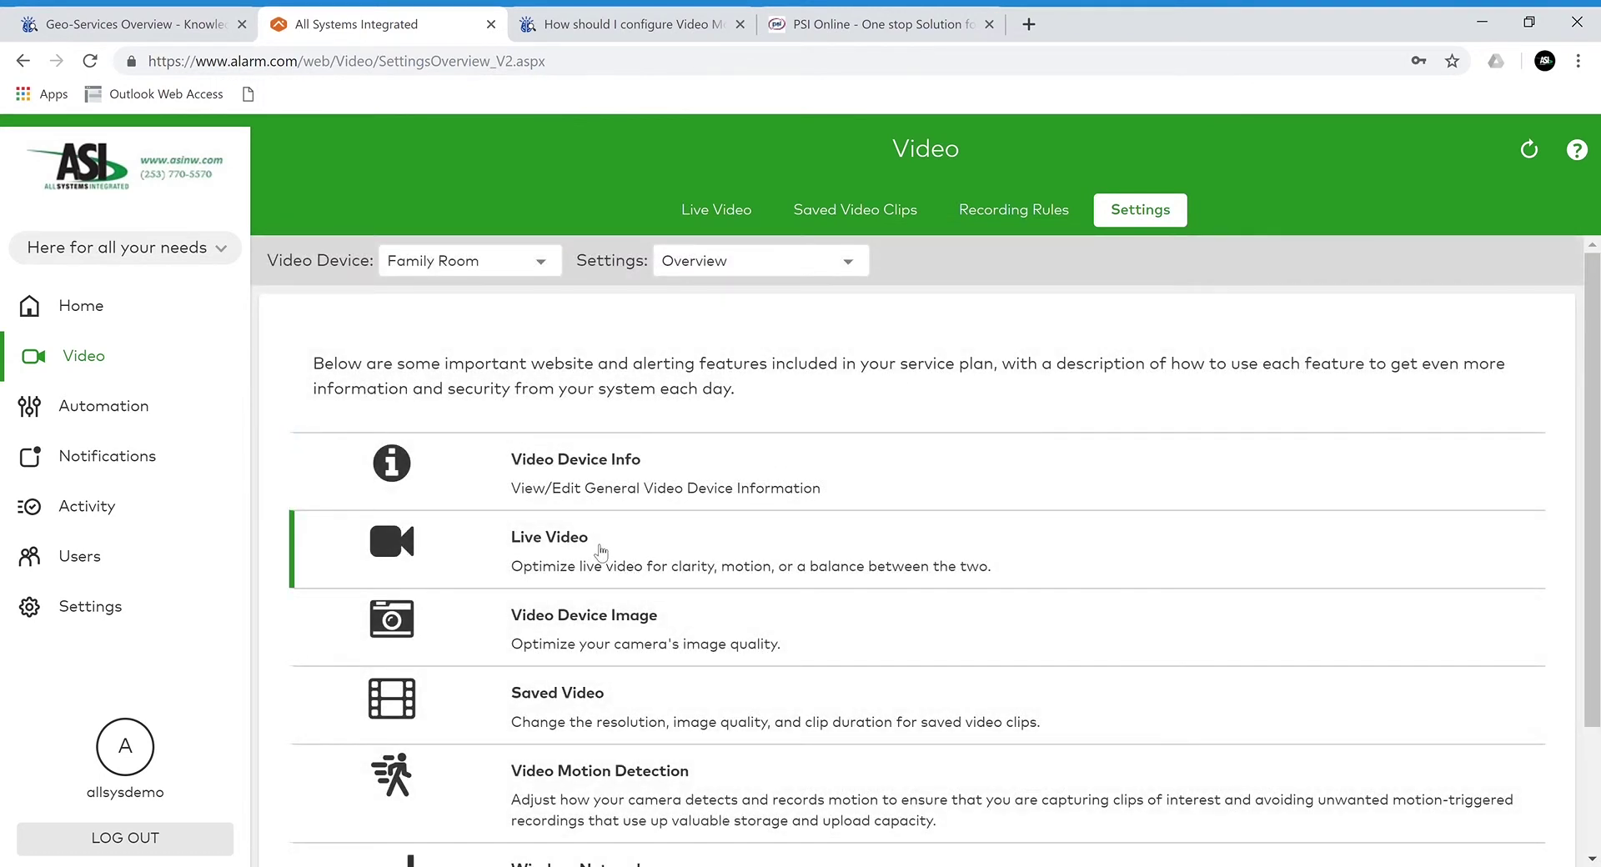
# Review the Family Room camera's live video image quality and remote connection options, and save the settings.
pyautogui.click(600, 551)
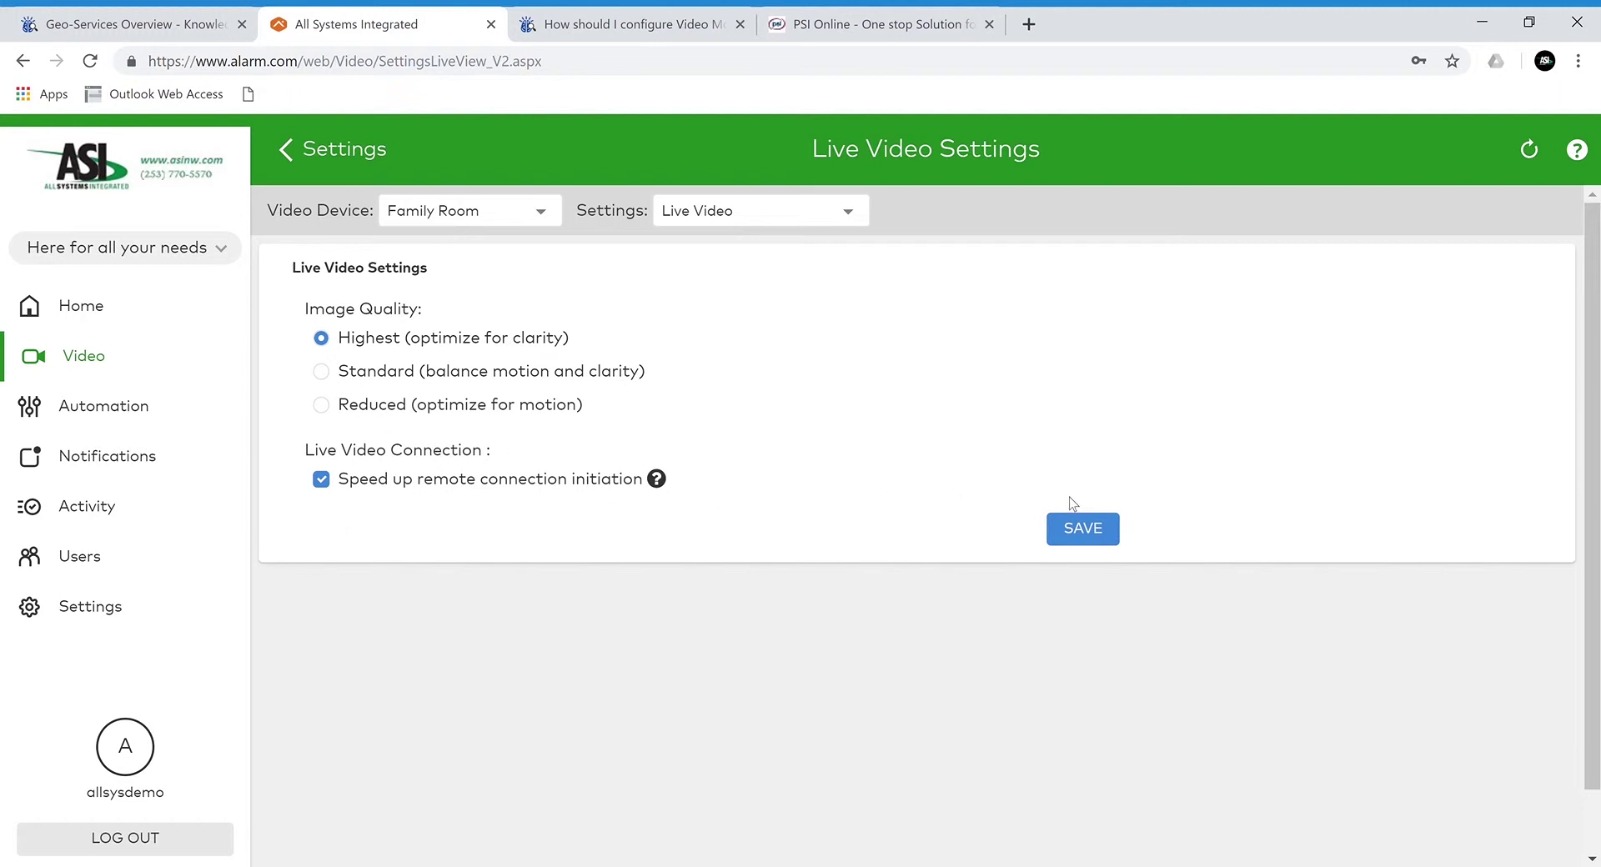
pyautogui.click(1080, 530)
pyautogui.click(319, 155)
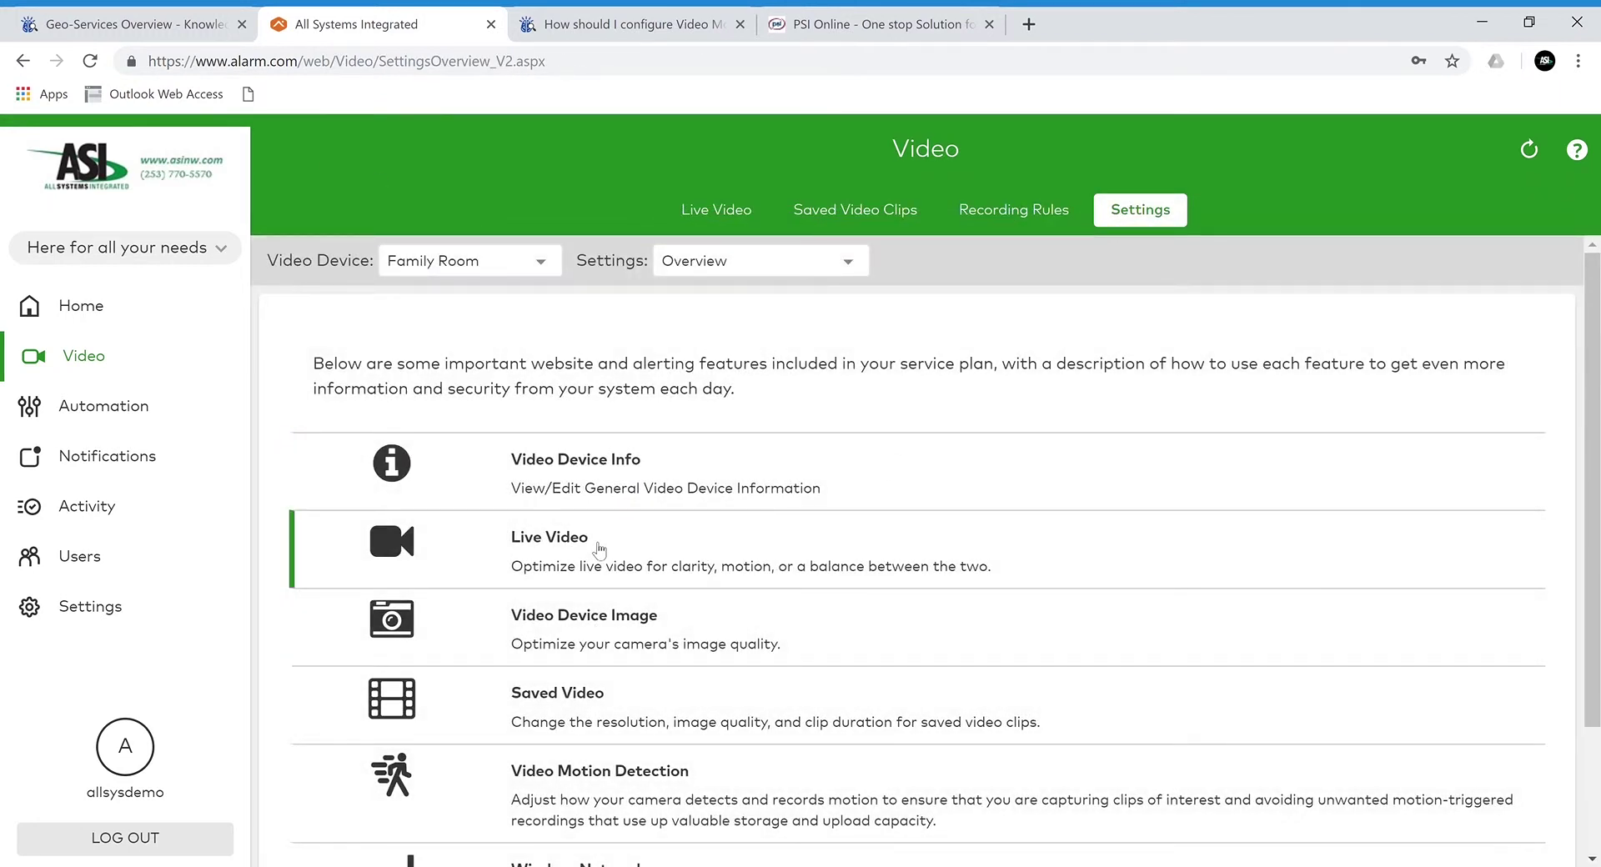
# Examine the Family Room camera's image settings for brightness, contrast, saturation, sharpness and maximum exposure.
pyautogui.scroll(-1, 598, 548)
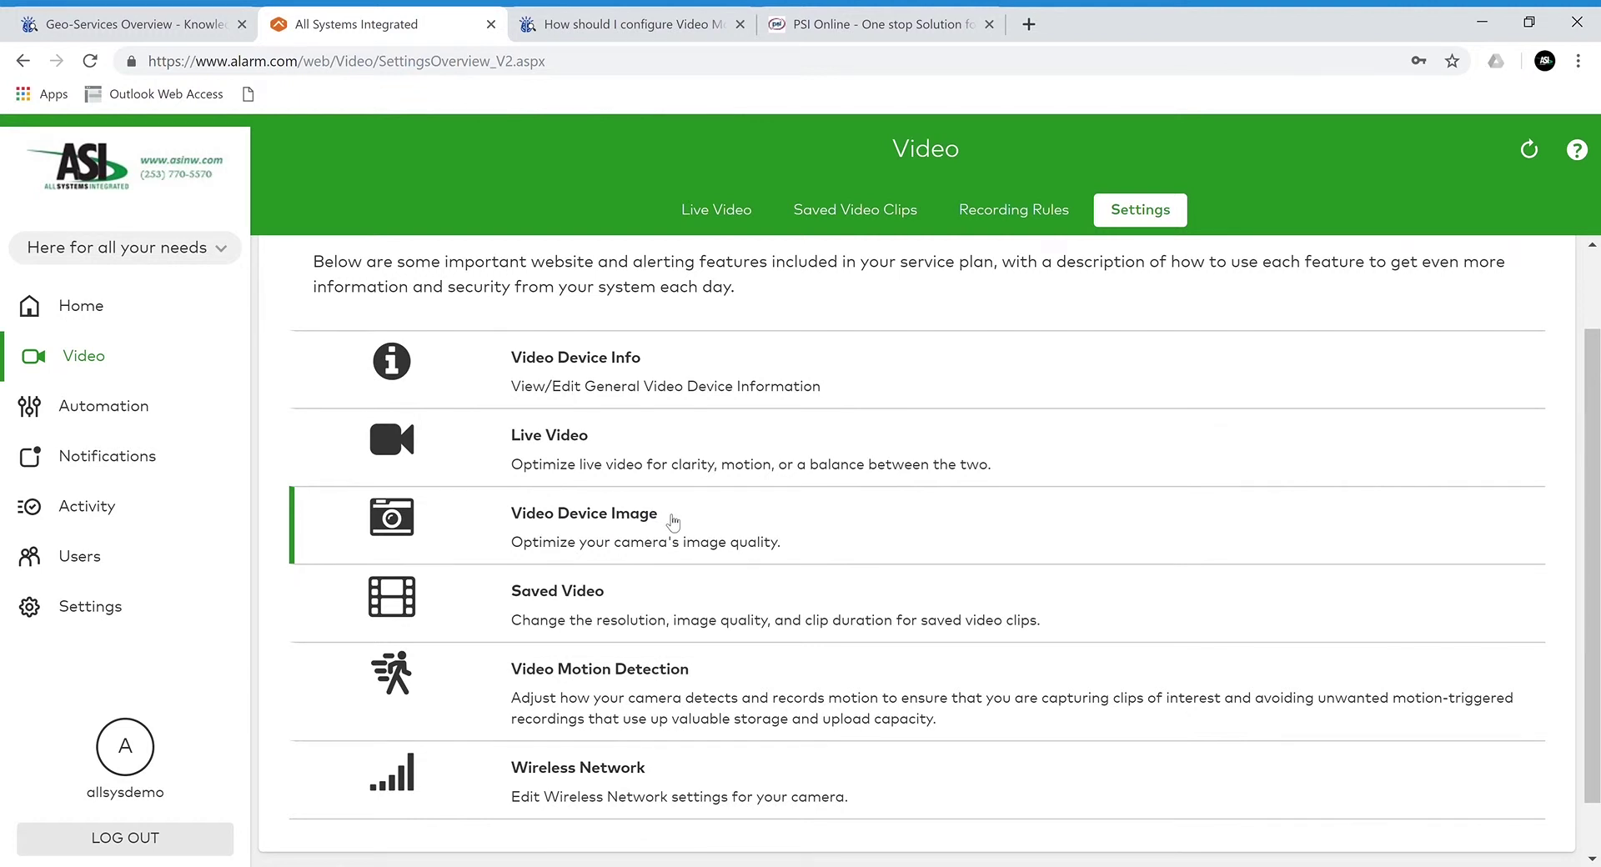
pyautogui.click(672, 522)
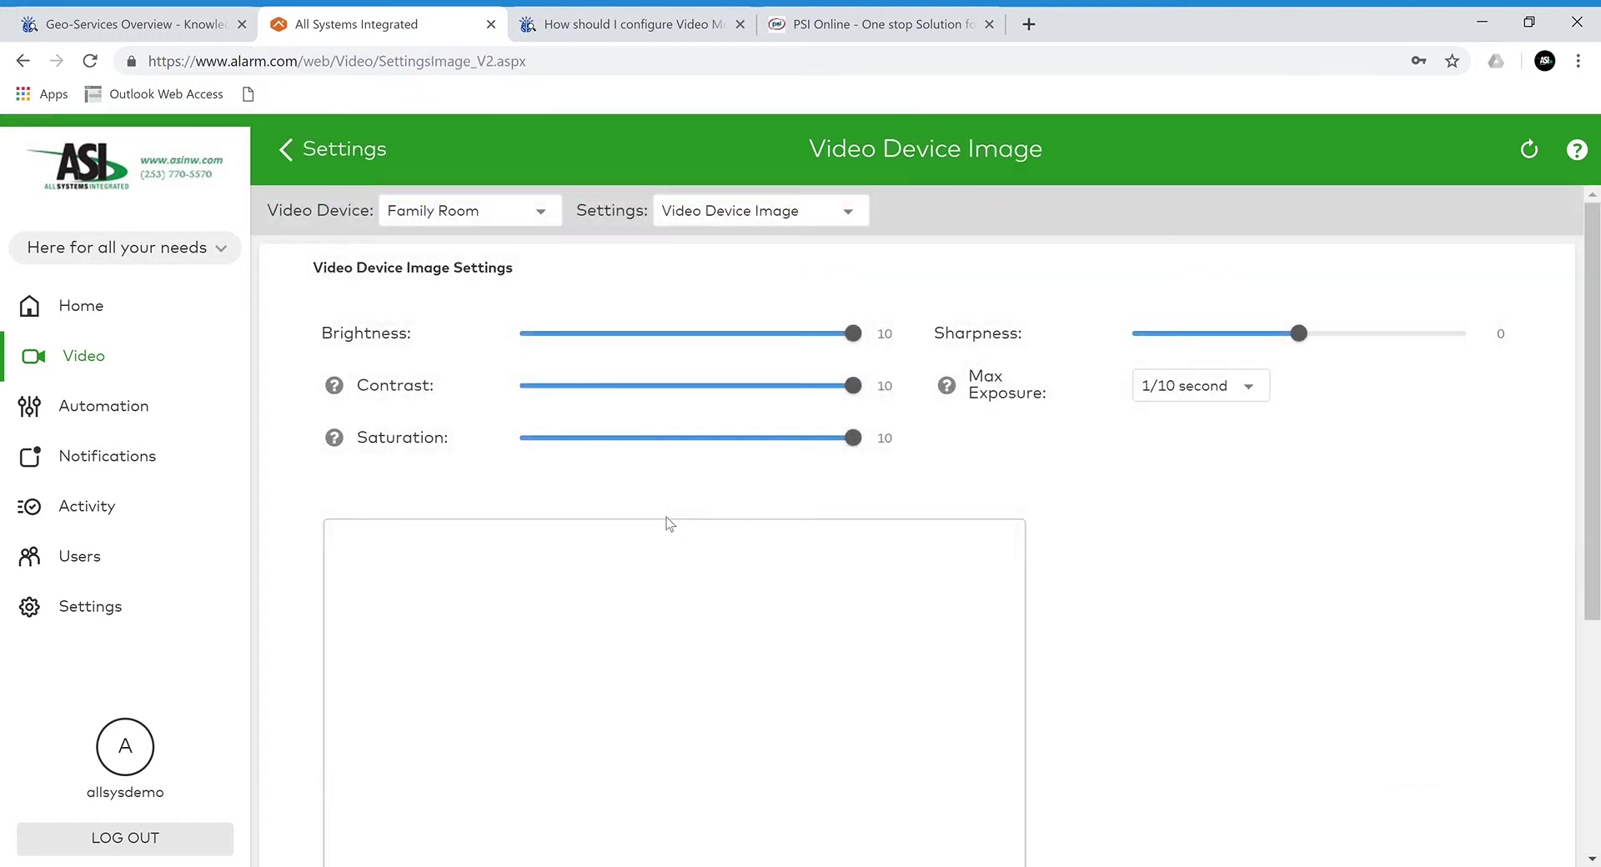
pyautogui.scroll(-1, 808, 492)
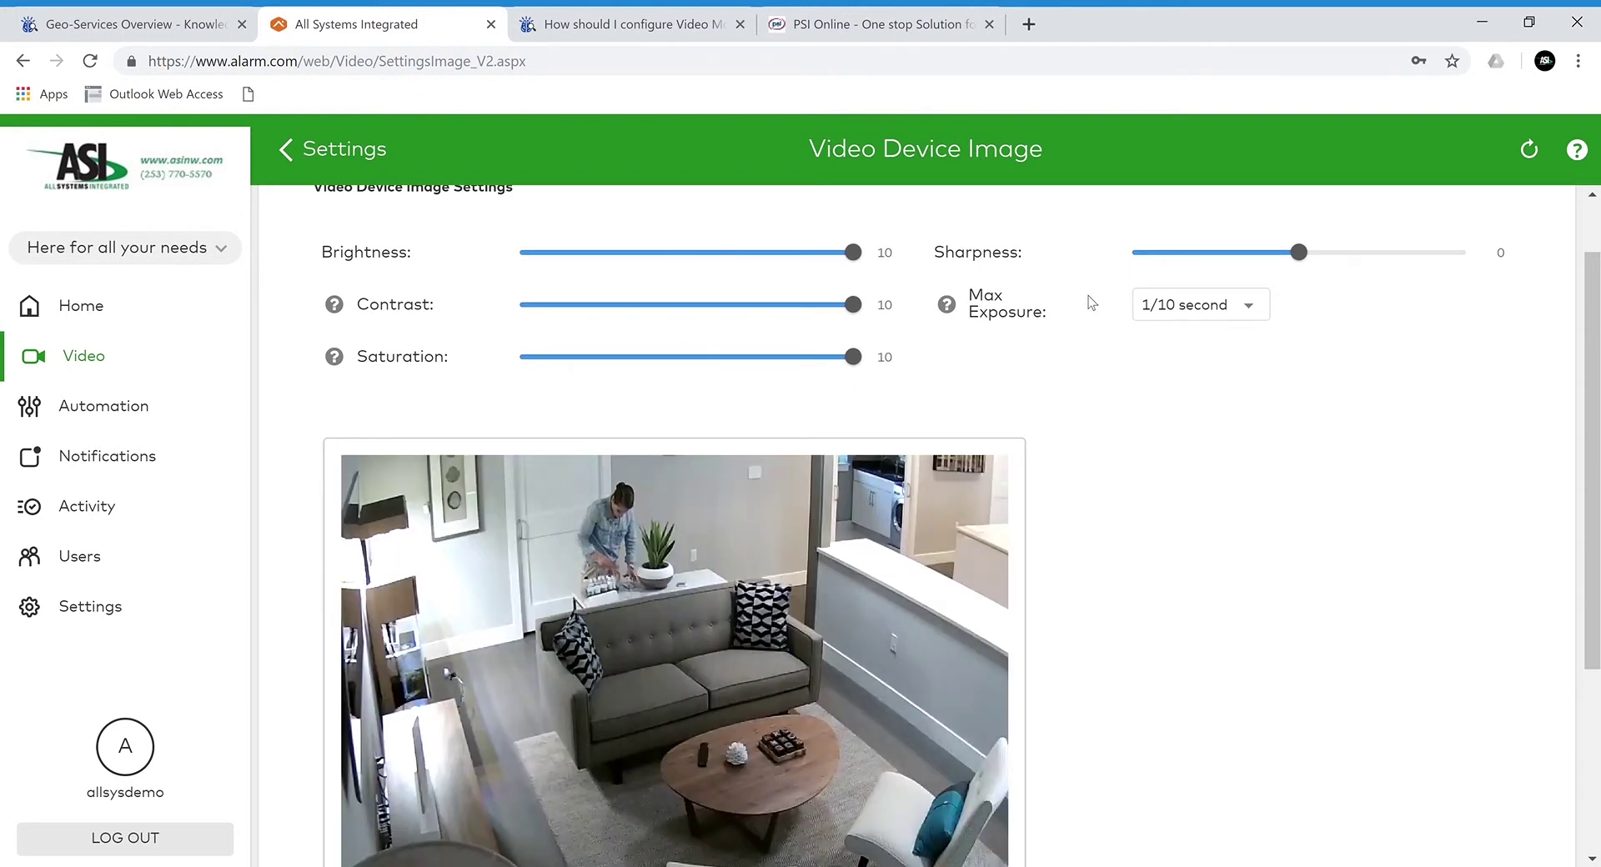
pyautogui.scroll(1, 1043, 329)
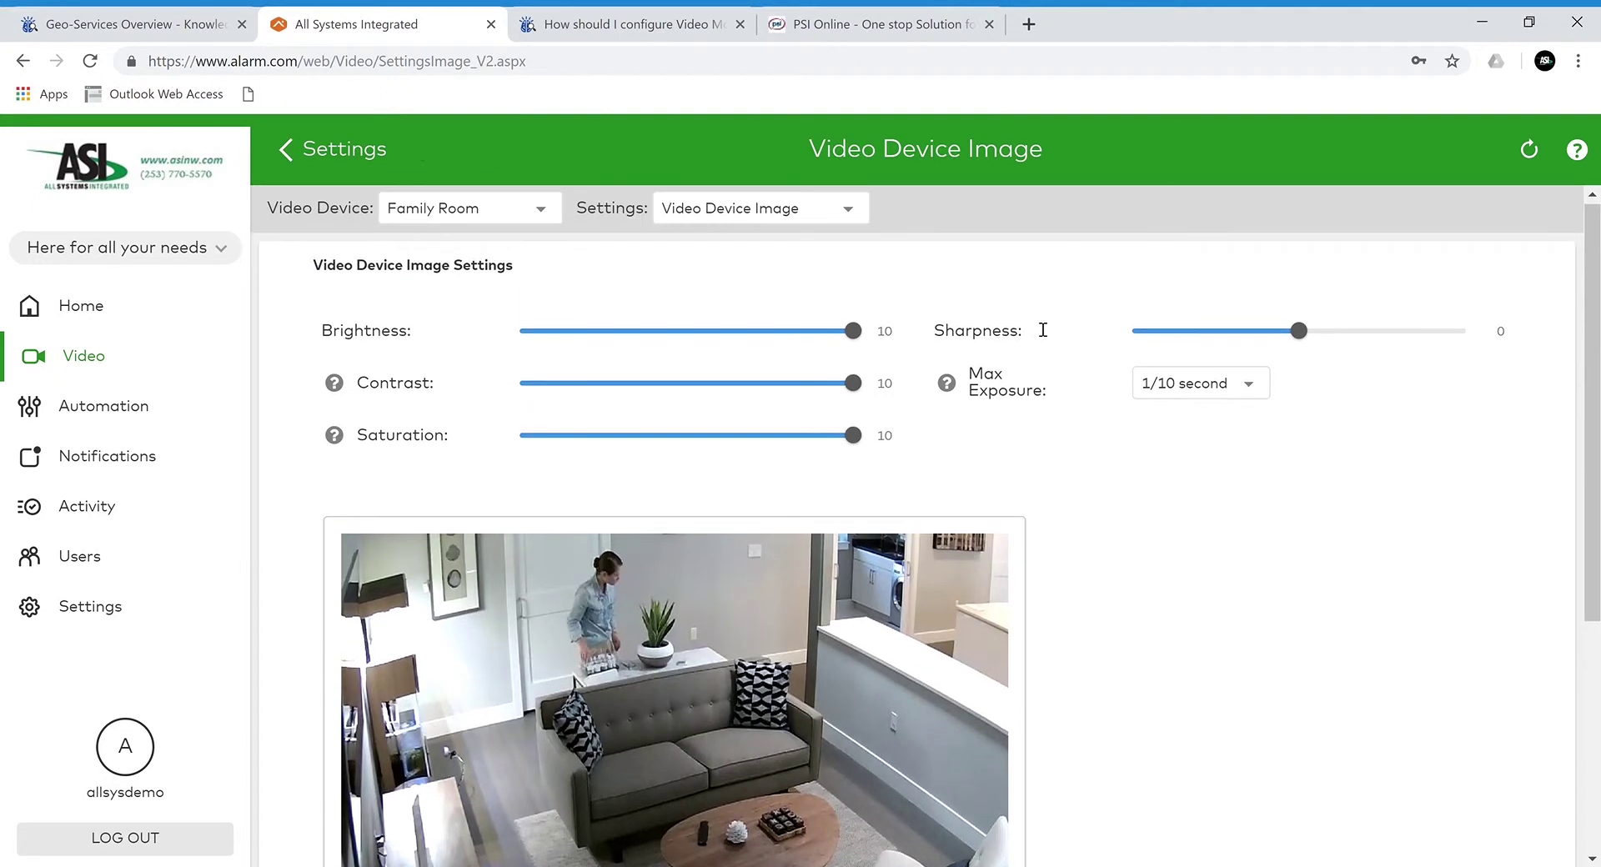
pyautogui.click(292, 148)
# Set the Family Room camera's saved video resolution to High - 640x480.
pyautogui.scroll(-1, 791, 597)
pyautogui.scroll(-2, 791, 597)
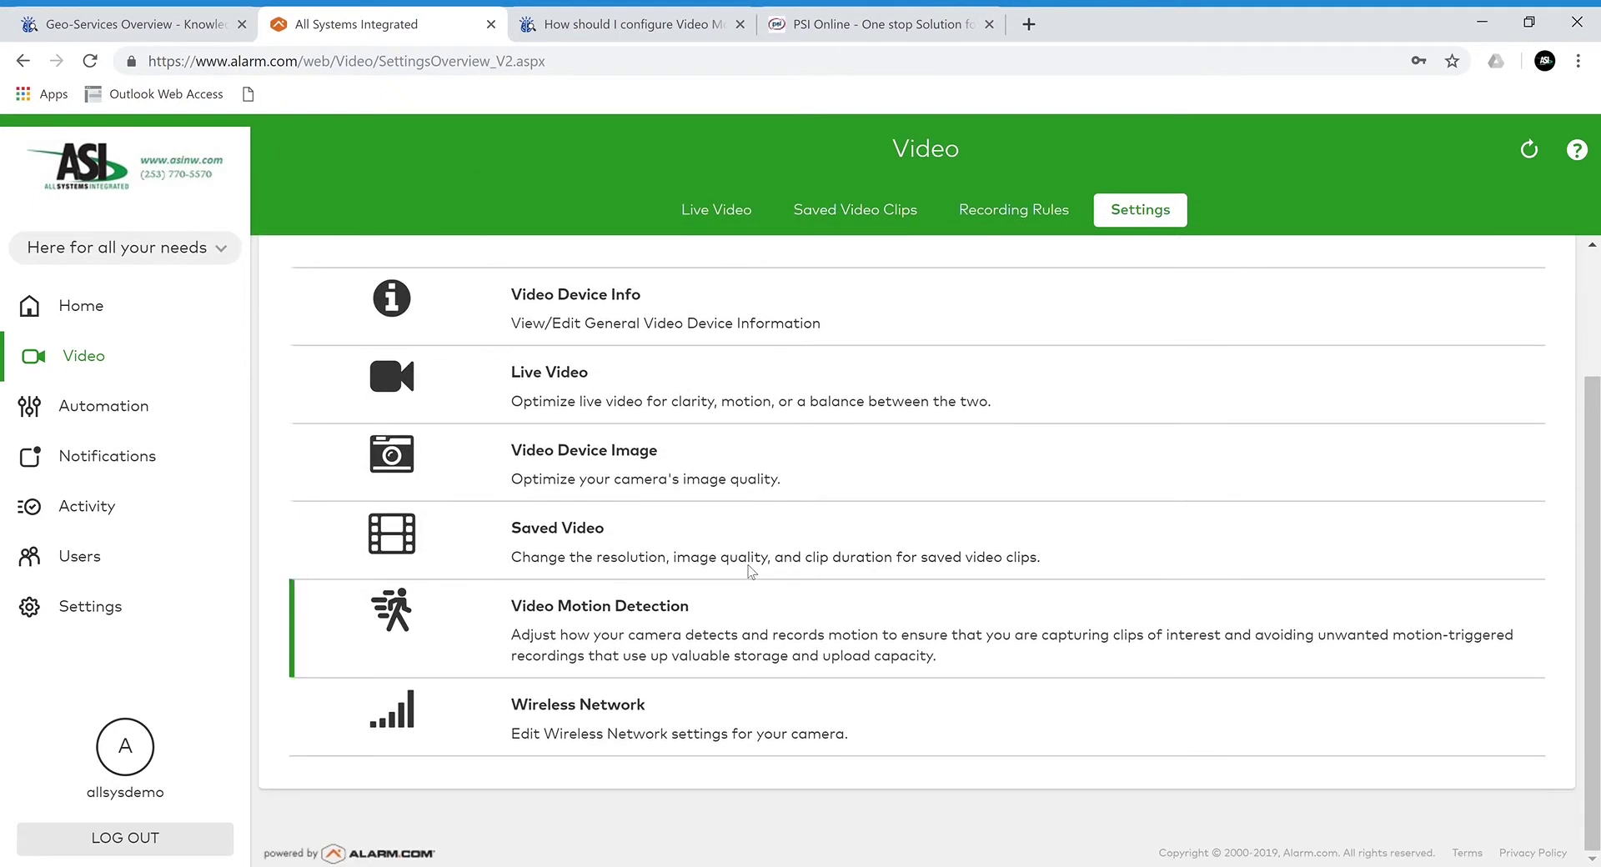
pyautogui.click(627, 534)
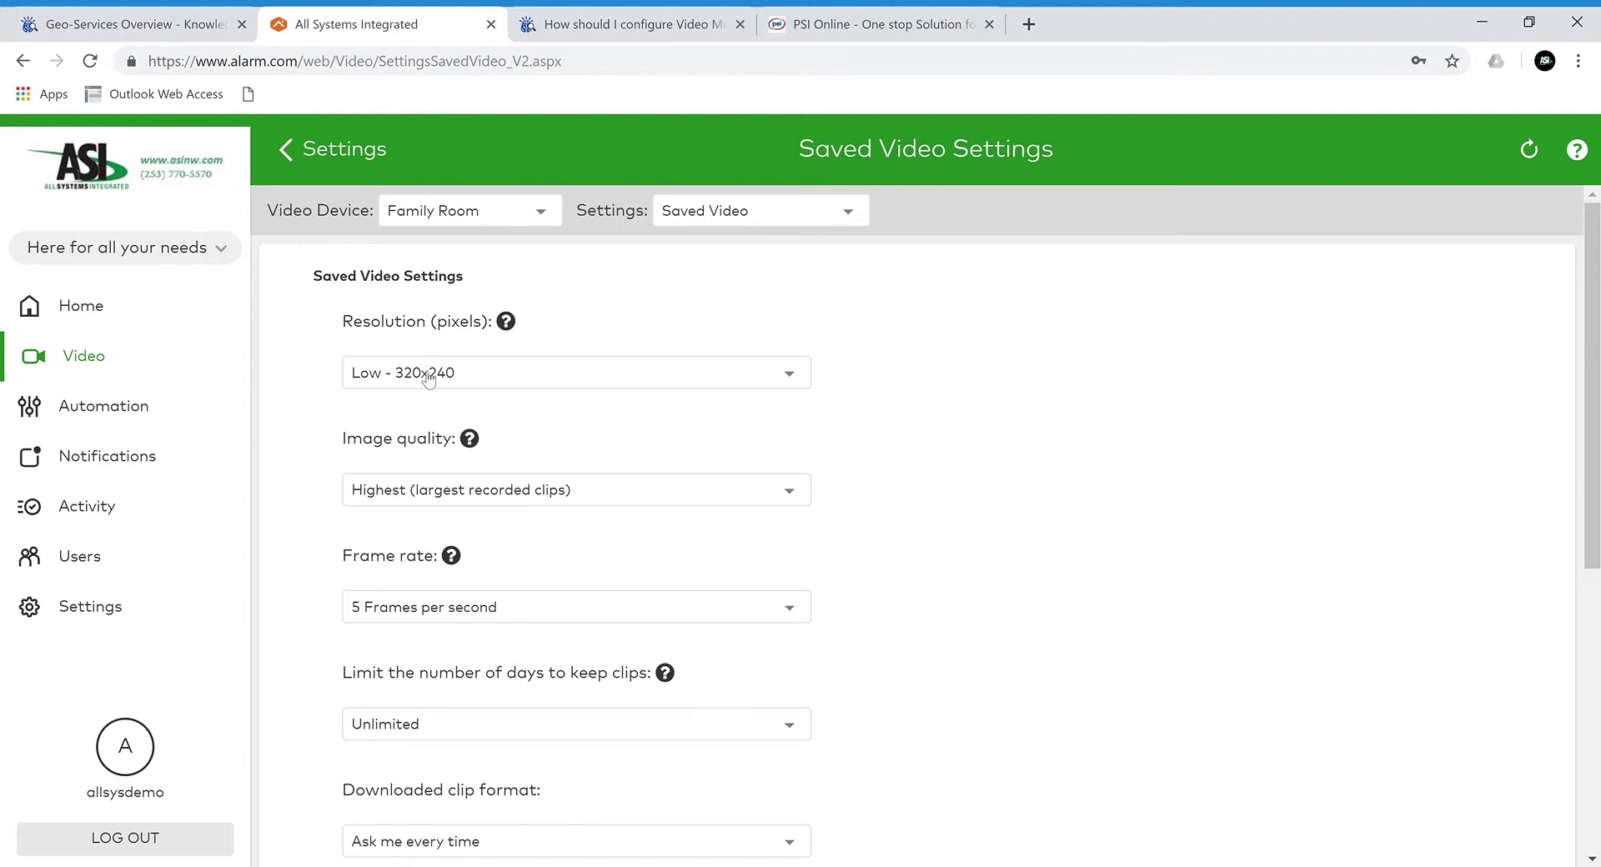
pyautogui.click(416, 398)
pyautogui.scroll(-1, 483, 392)
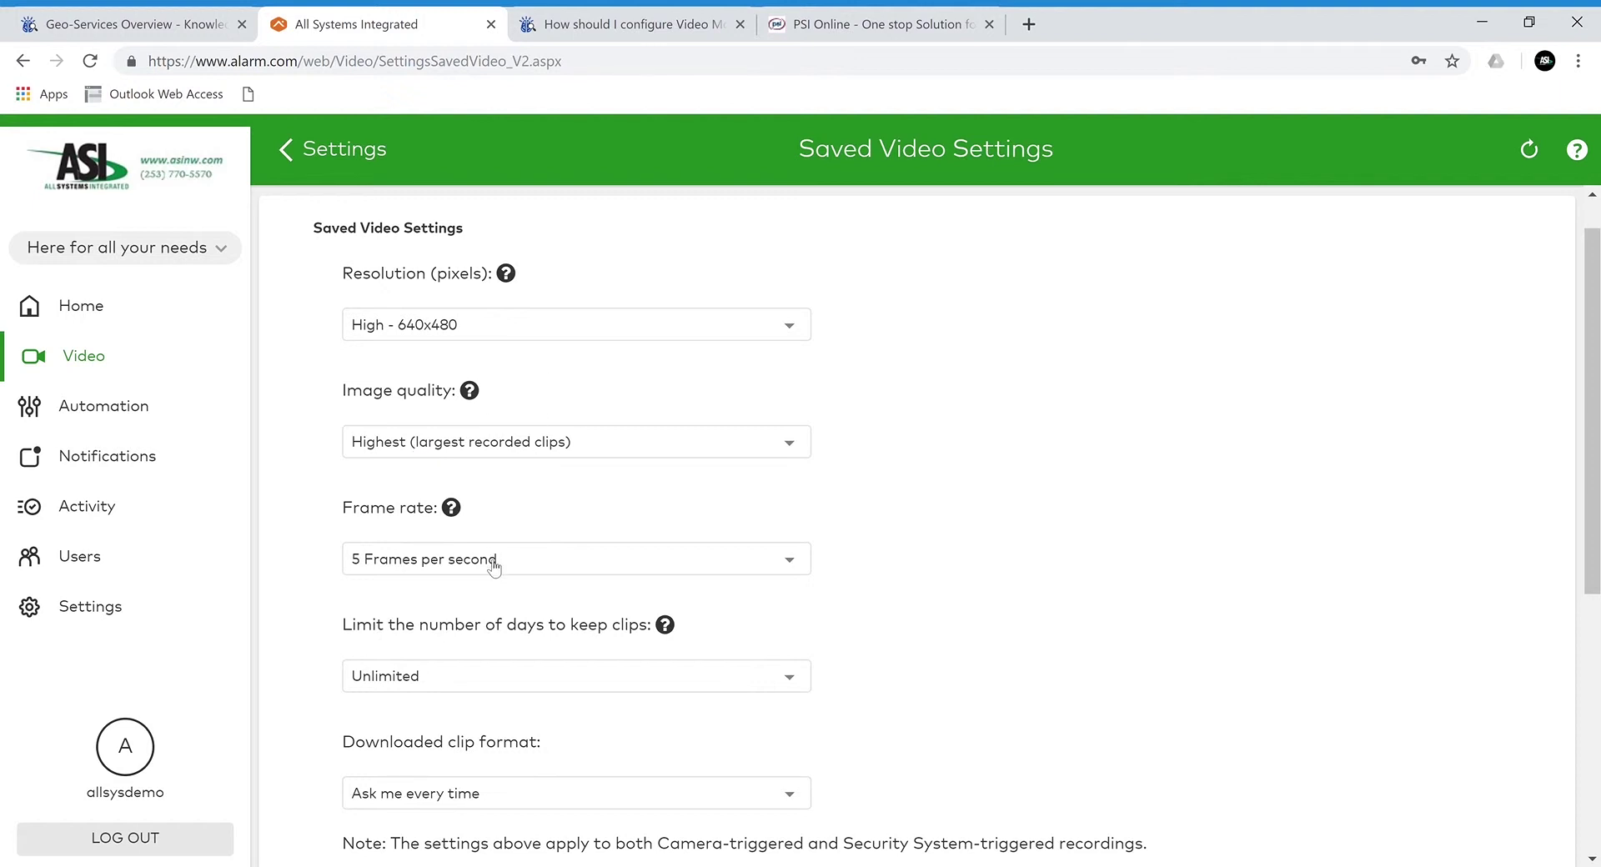
# Set the camera-triggered clip length to 15-25 seconds and save the Family Room camera's saved video settings.
pyautogui.scroll(-1, 497, 554)
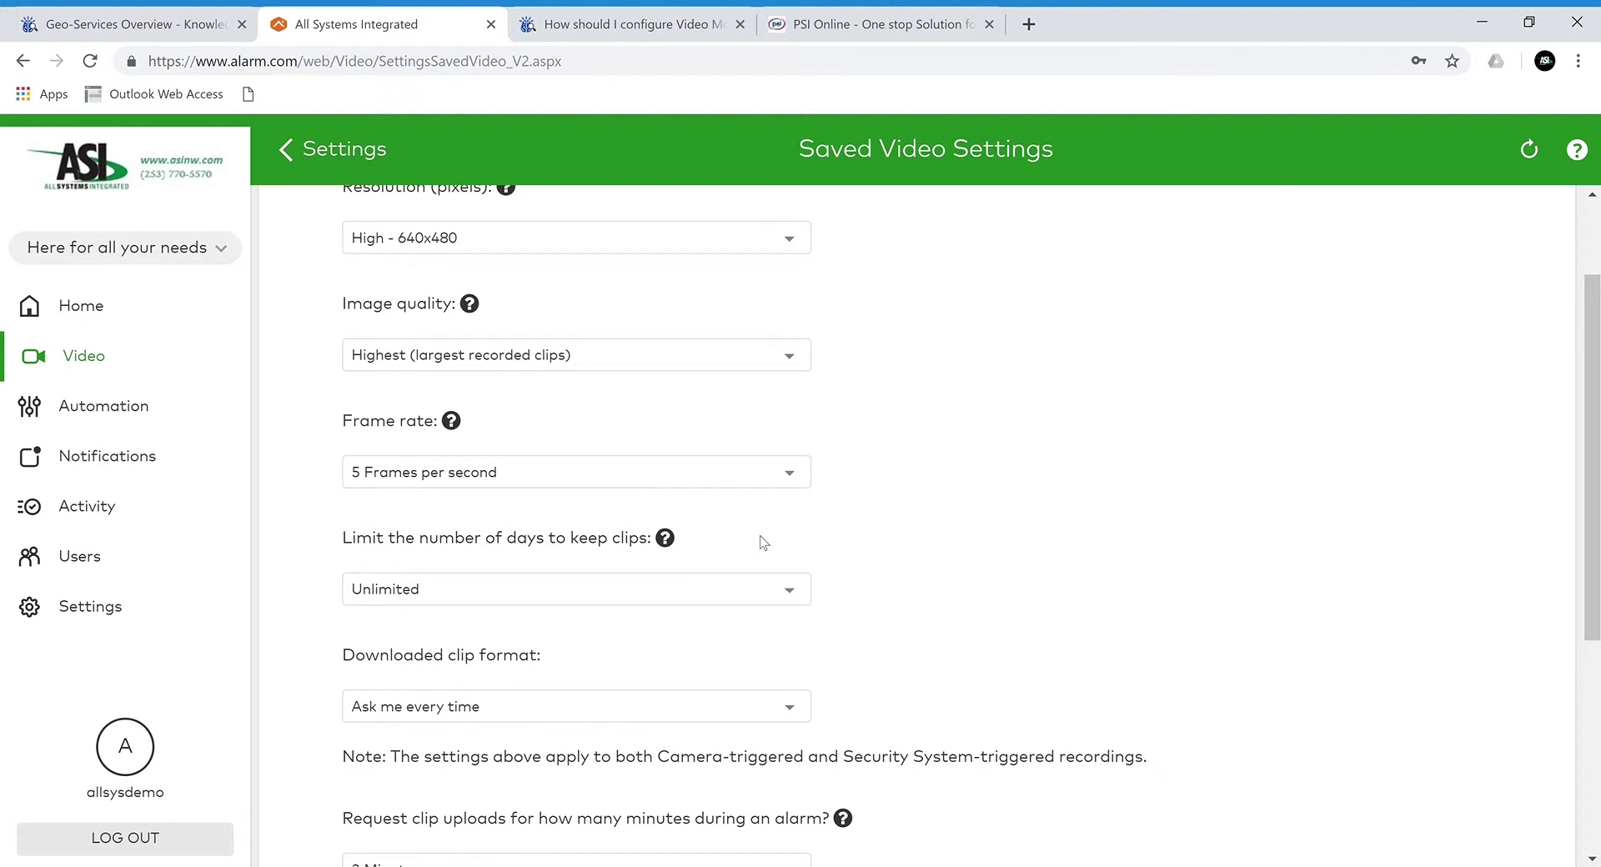
pyautogui.scroll(-1, 762, 544)
pyautogui.scroll(-1, 832, 539)
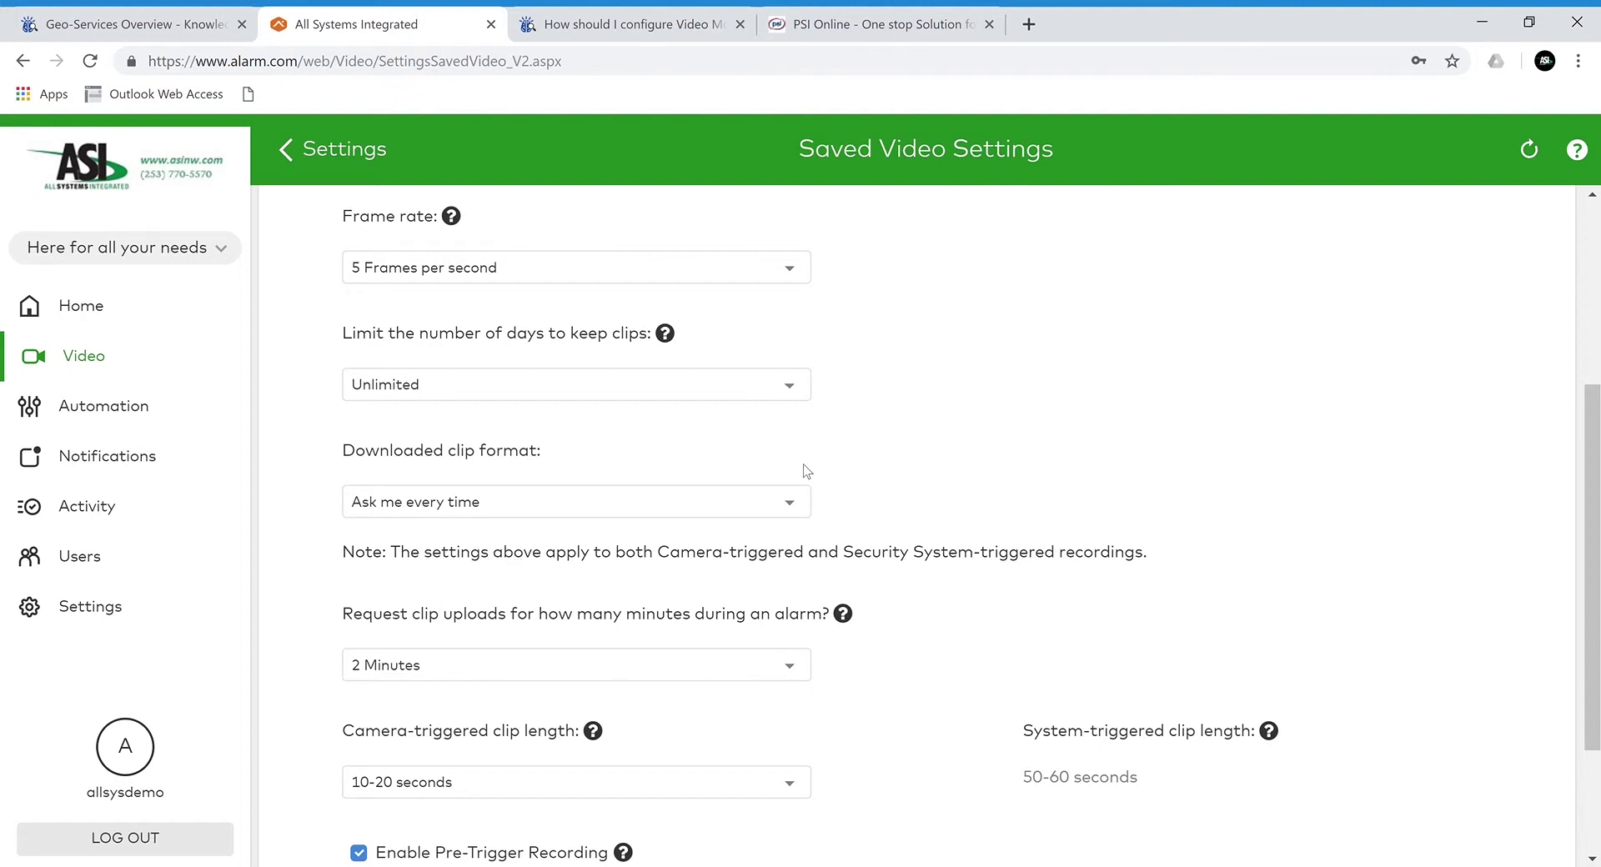
pyautogui.scroll(-2, 825, 575)
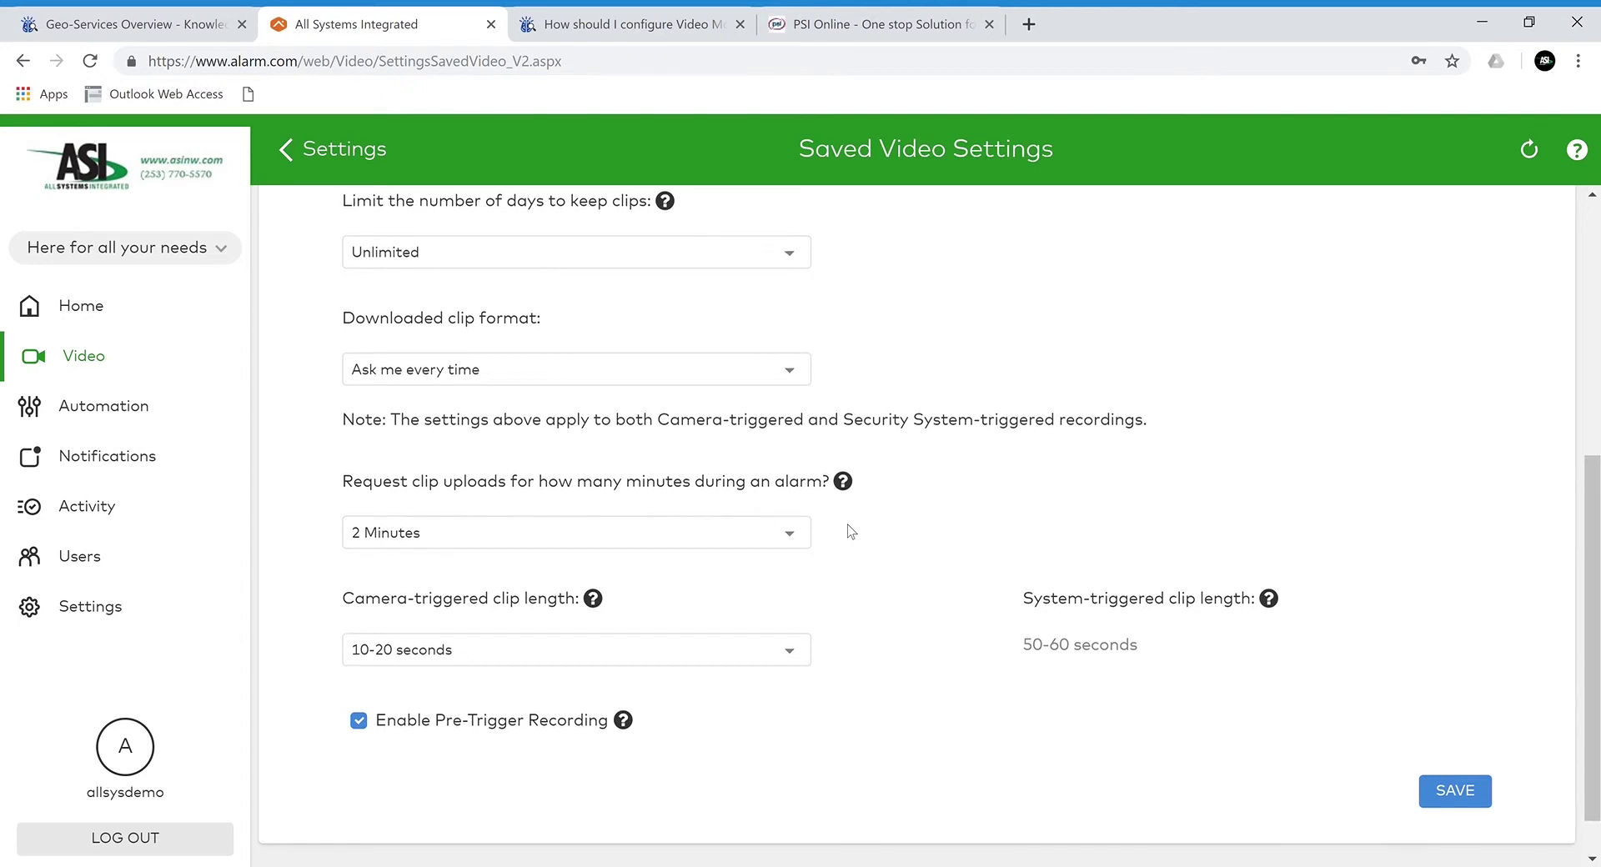
pyautogui.scroll(-1, 849, 530)
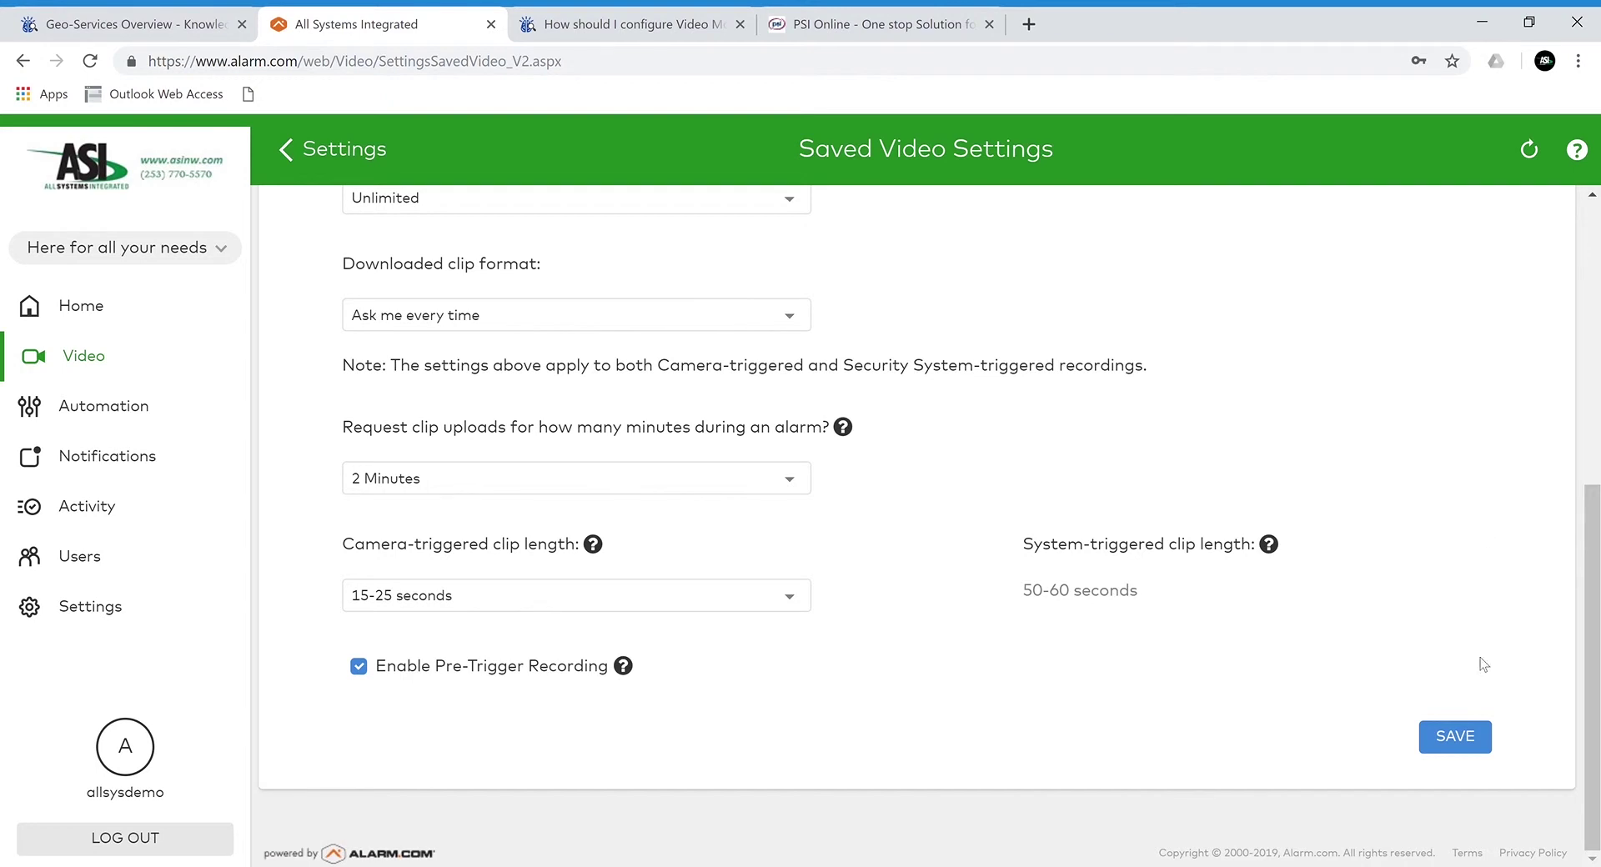
pyautogui.click(1465, 740)
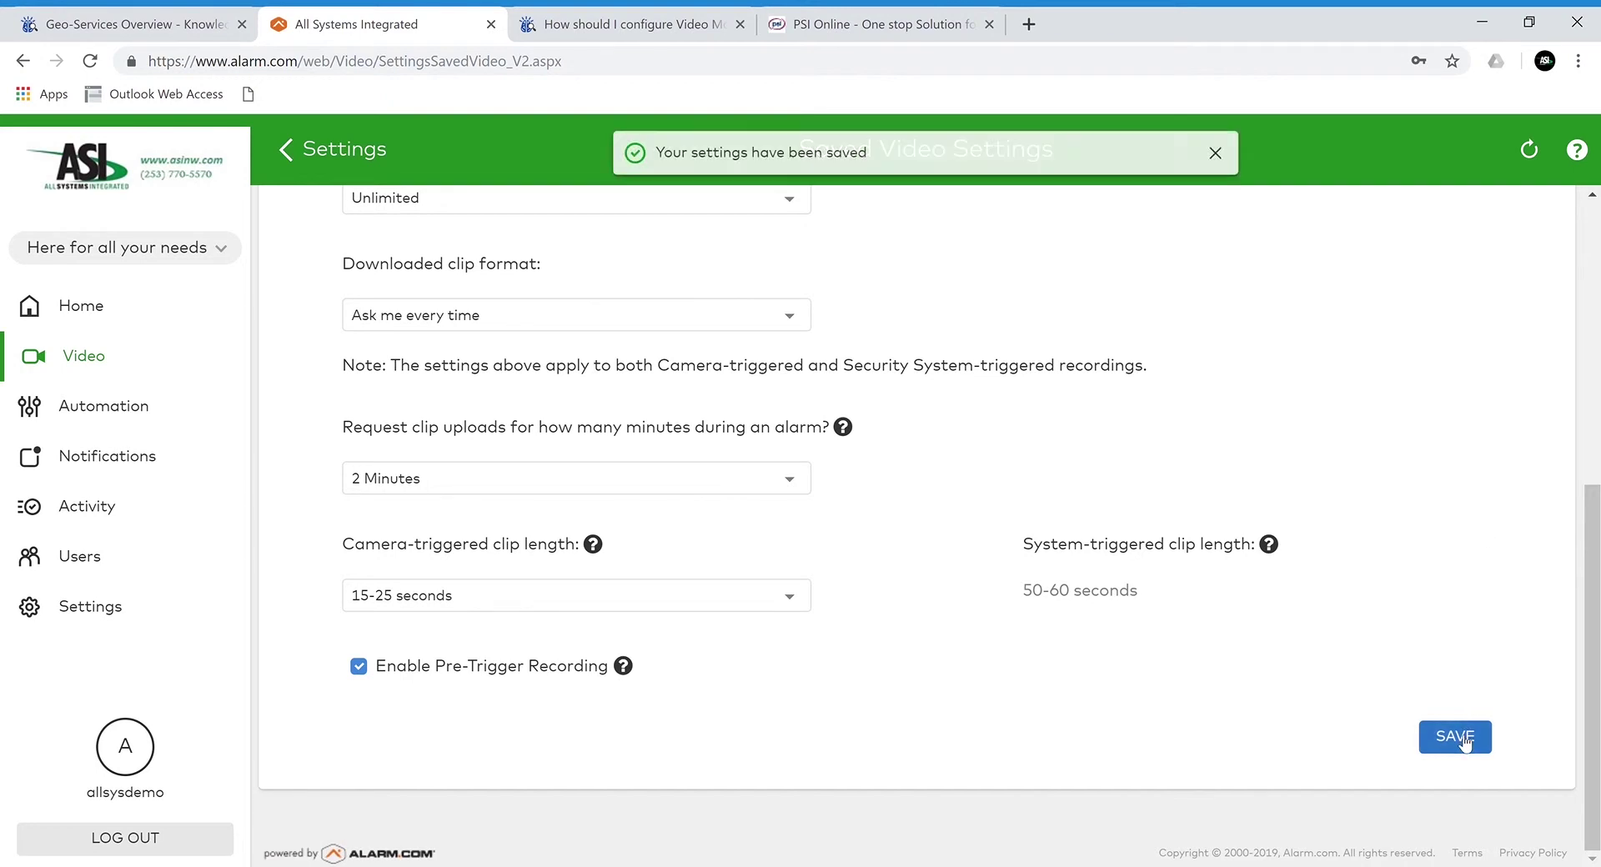
pyautogui.click(290, 146)
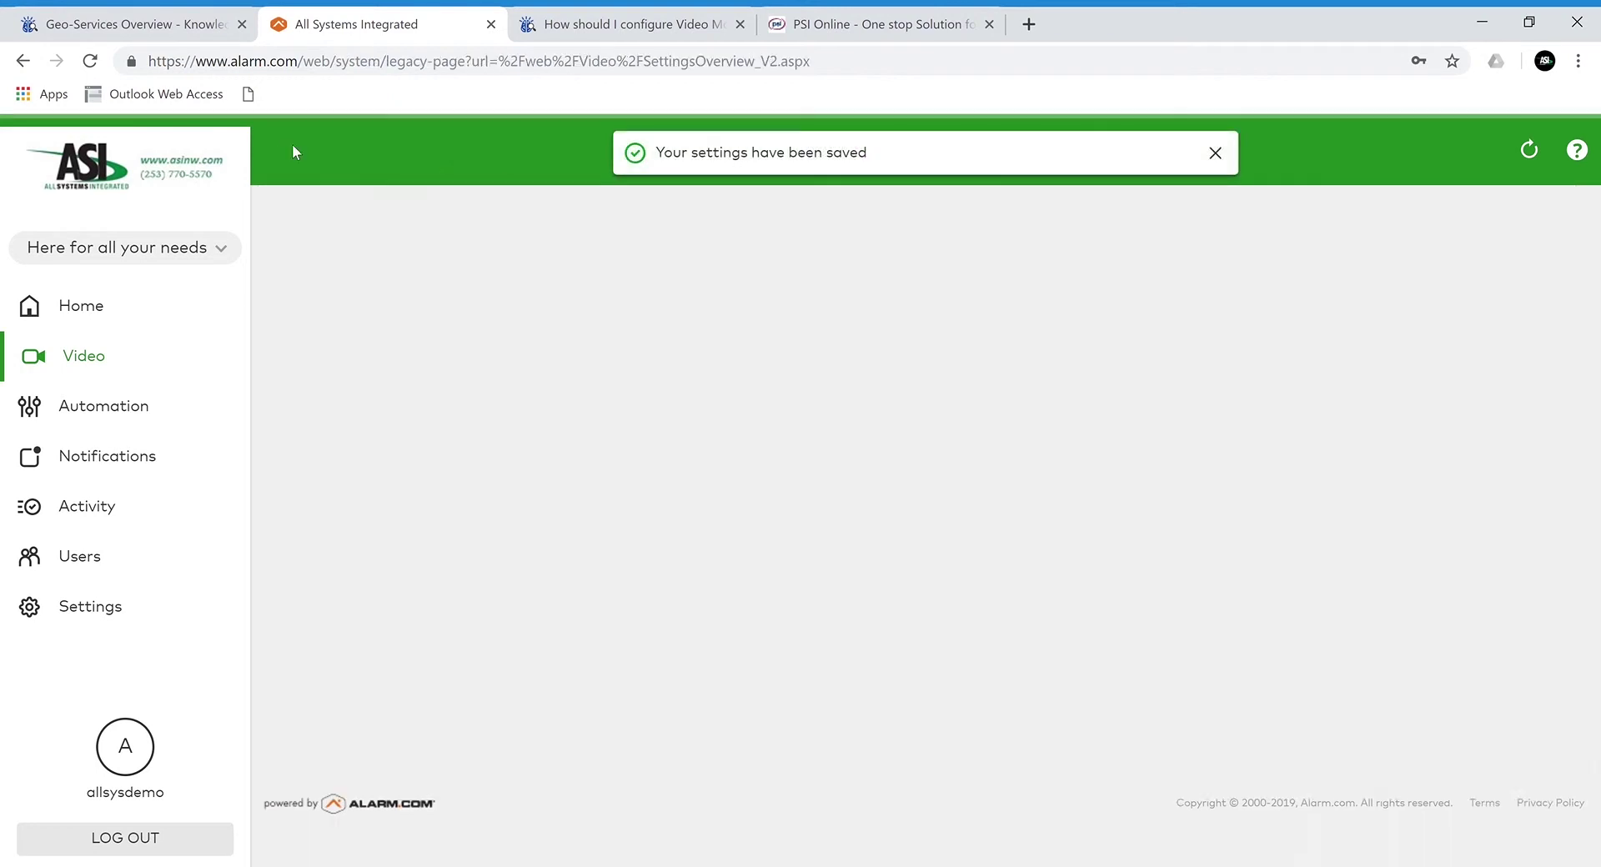
# Examine the Family Room camera's video motion detection windows, sensitivity and target size settings.
pyautogui.scroll(-3, 659, 659)
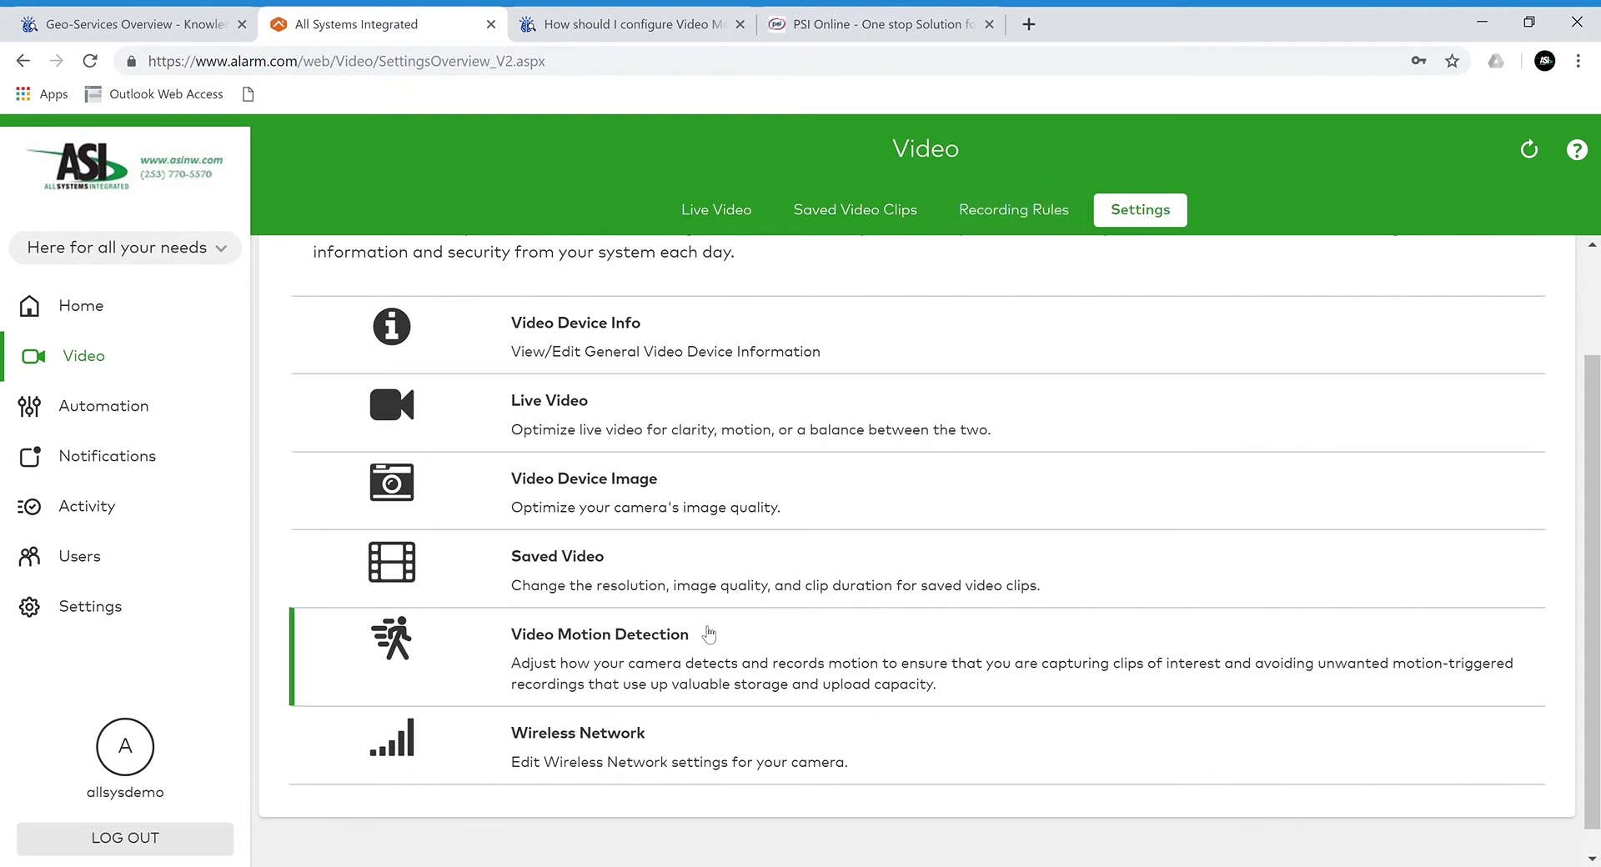
pyautogui.scroll(2, 709, 634)
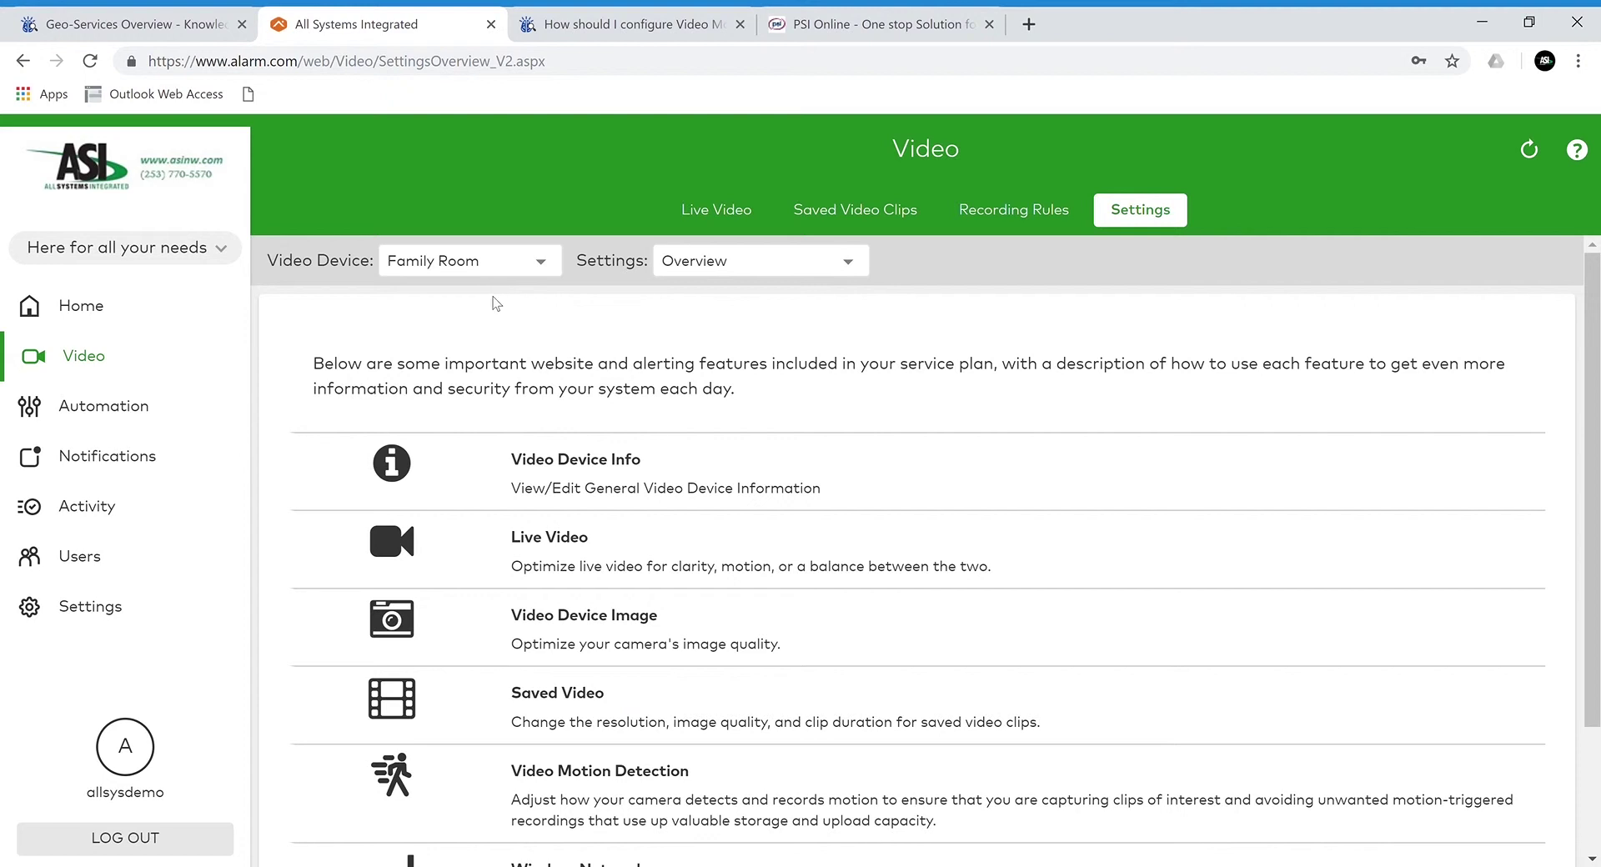
pyautogui.scroll(-2, 500, 454)
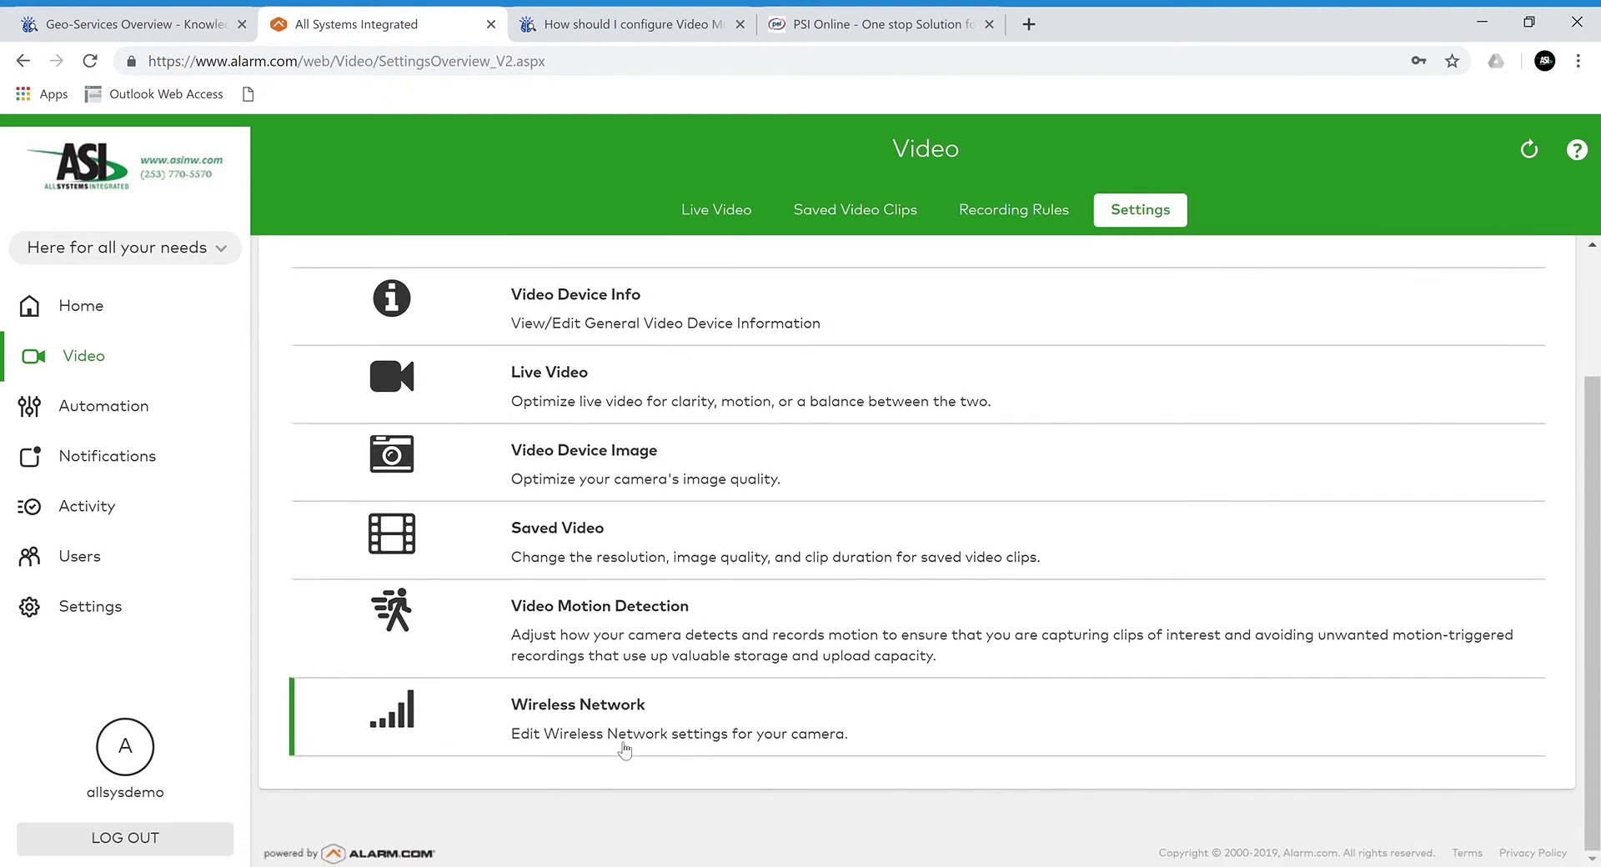
pyautogui.click(565, 639)
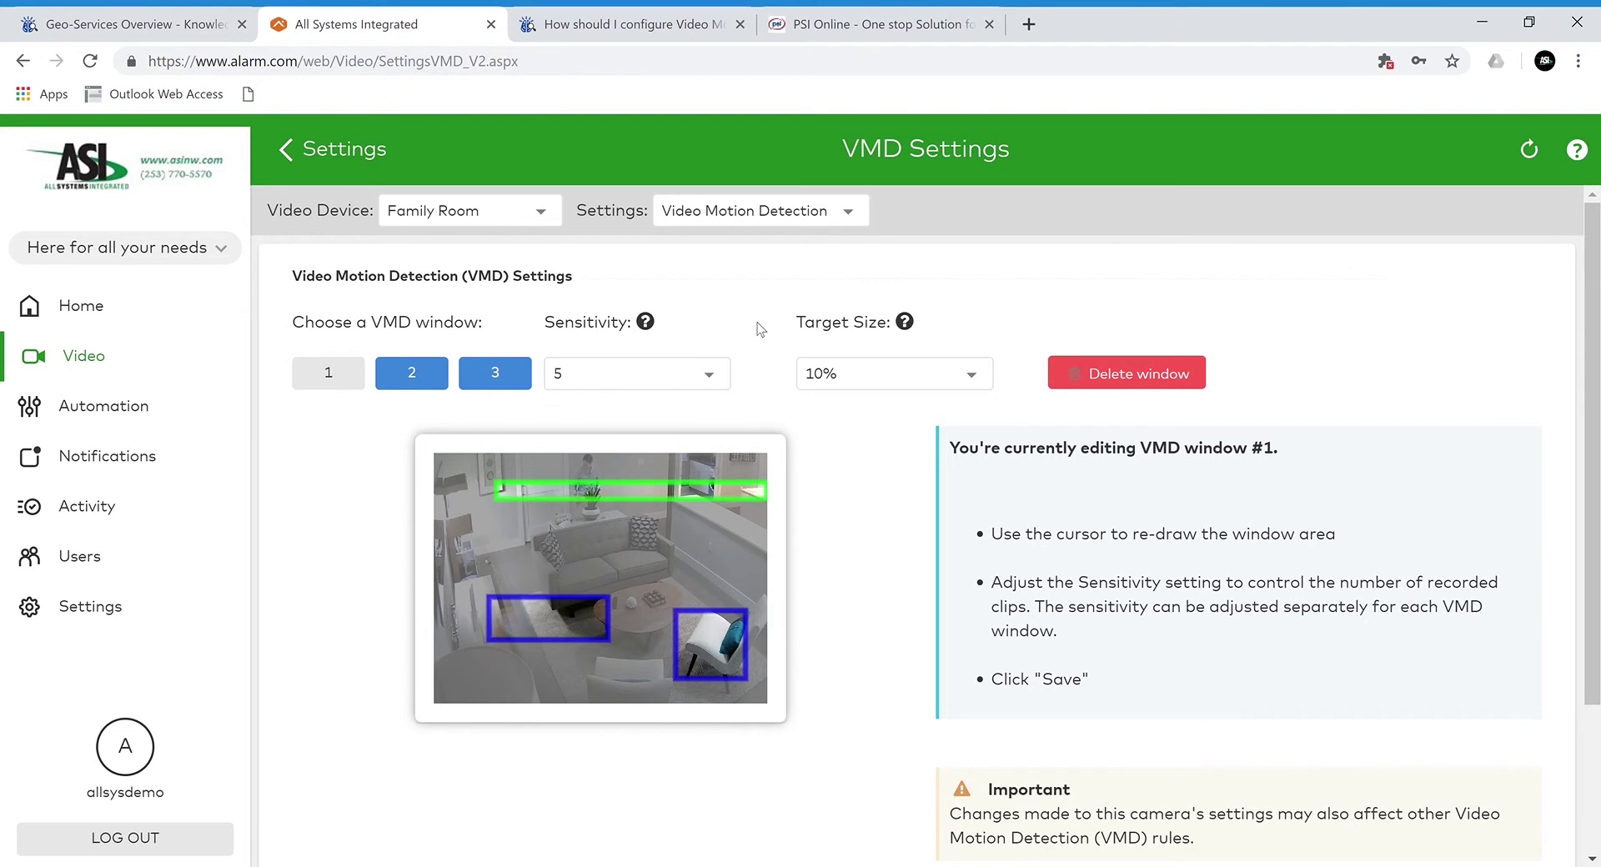
pyautogui.click(285, 150)
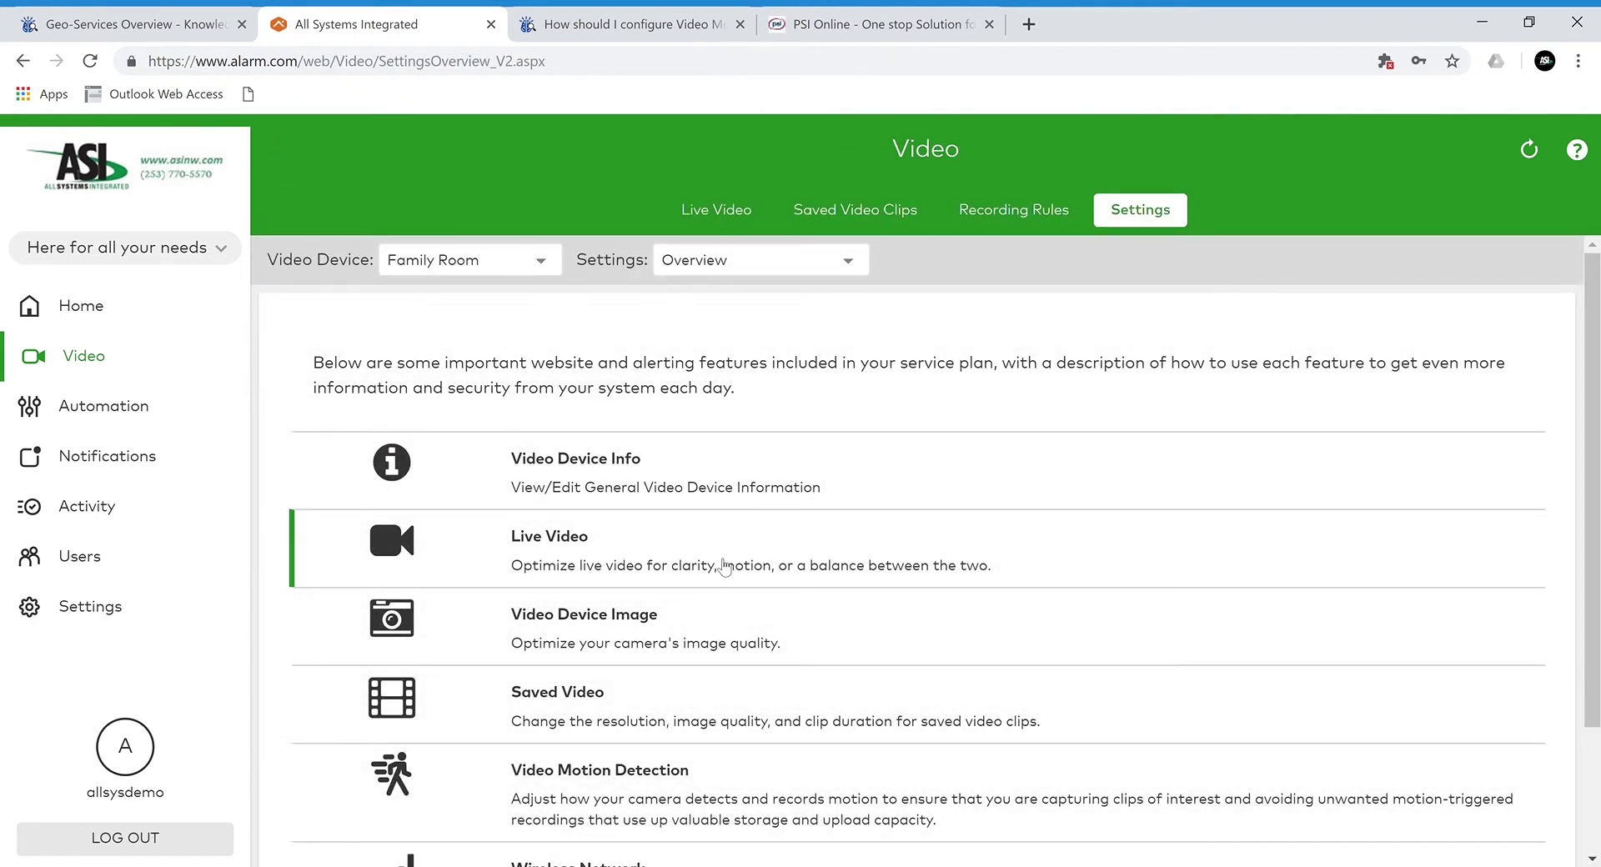
# Examine the Family Room camera's wireless network setup options and return to the video settings overview.
pyautogui.scroll(-2, 750, 558)
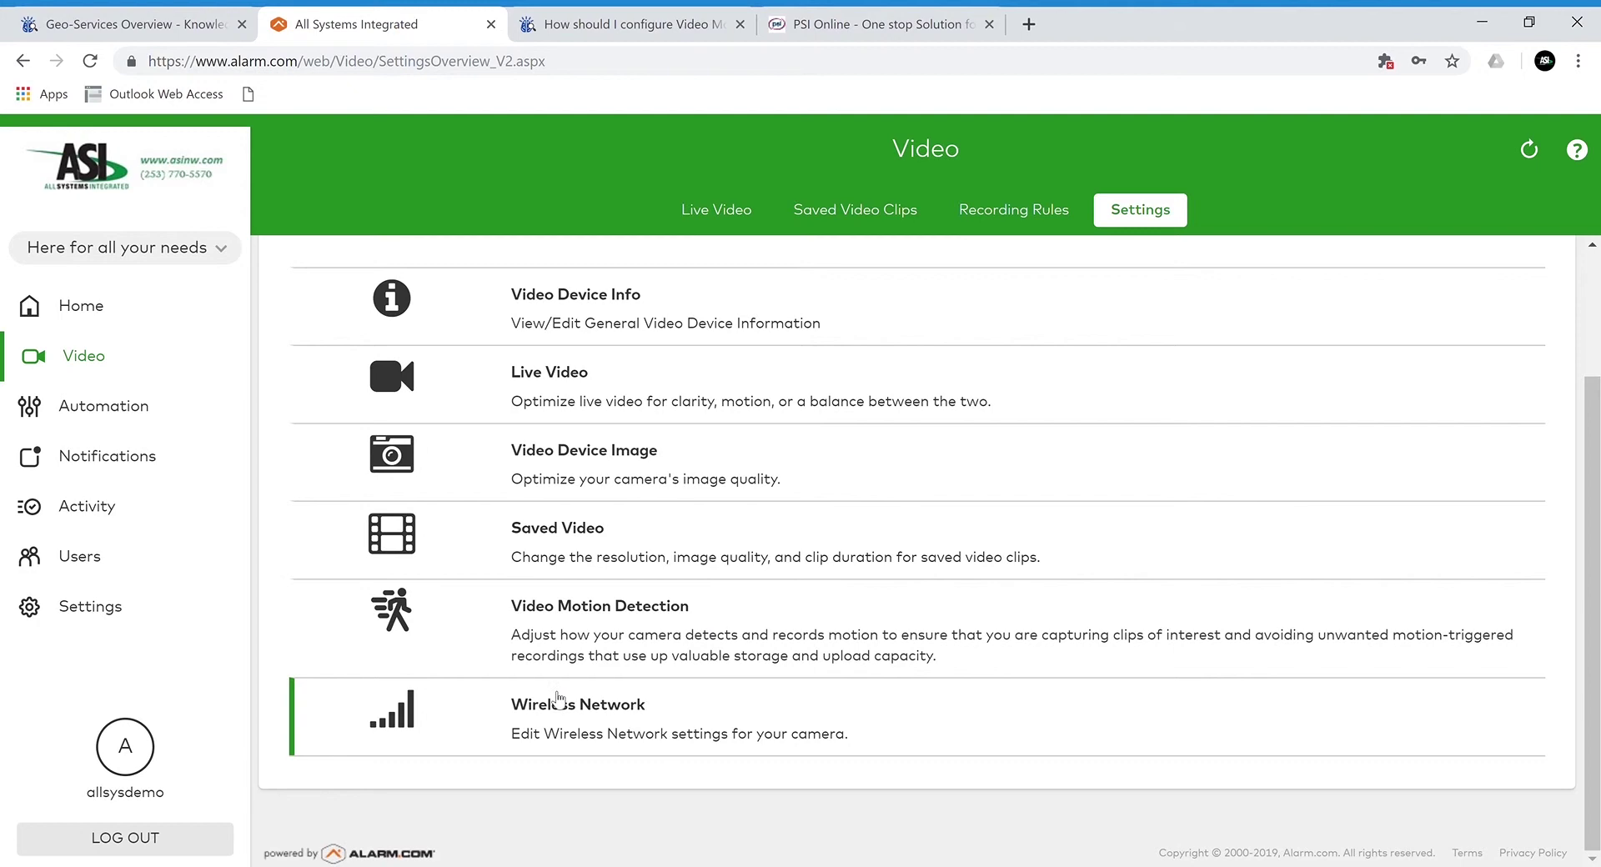
pyautogui.click(708, 714)
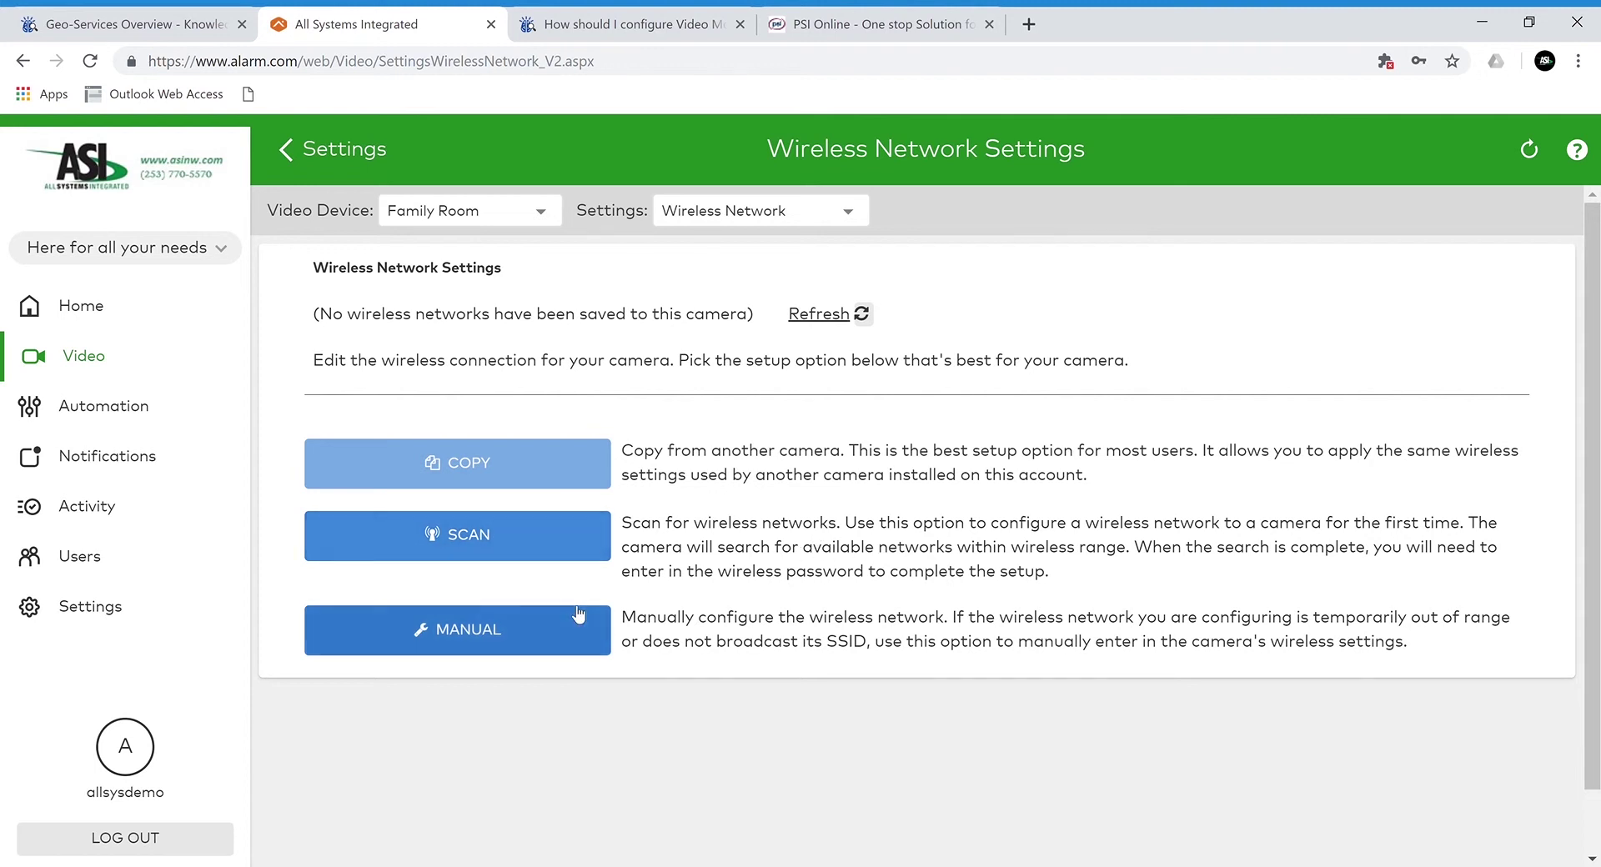
pyautogui.click(323, 150)
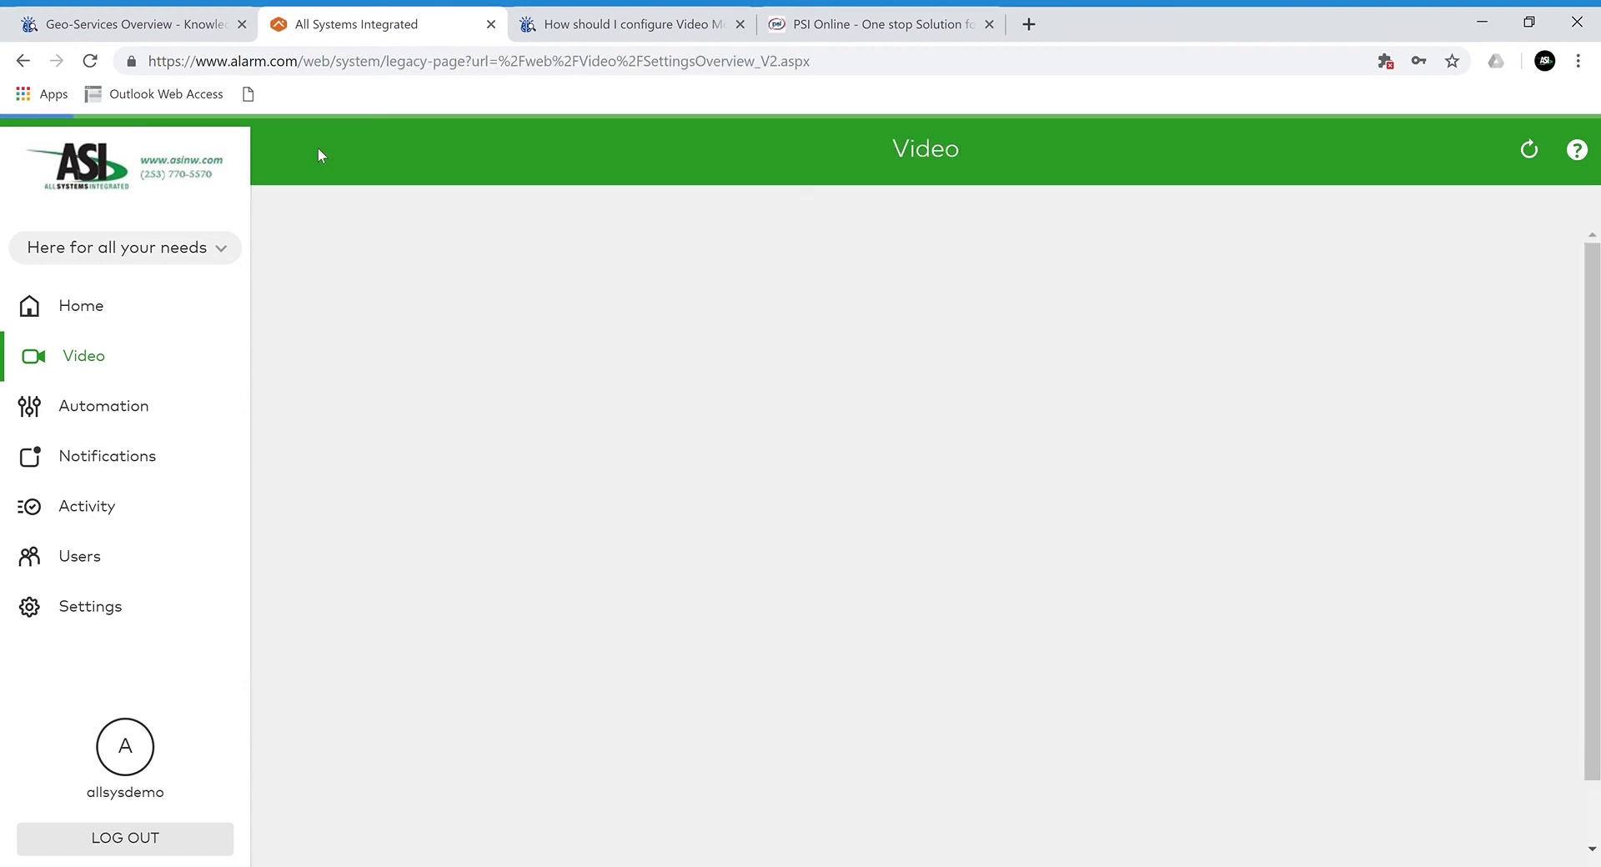
pyautogui.scroll(-3, 766, 479)
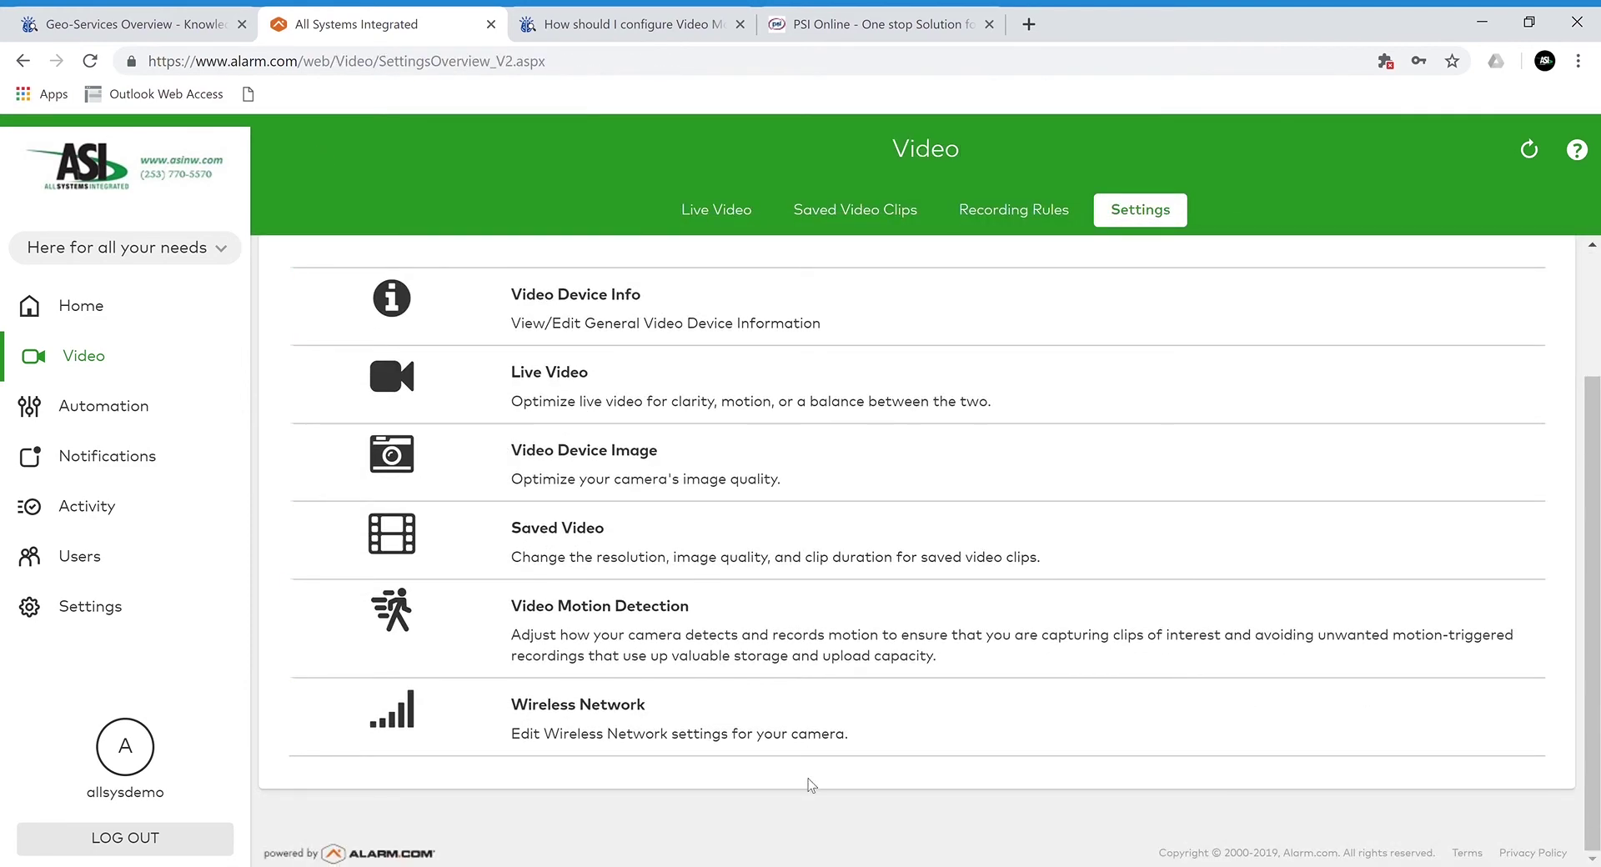
pyautogui.scroll(2, 771, 432)
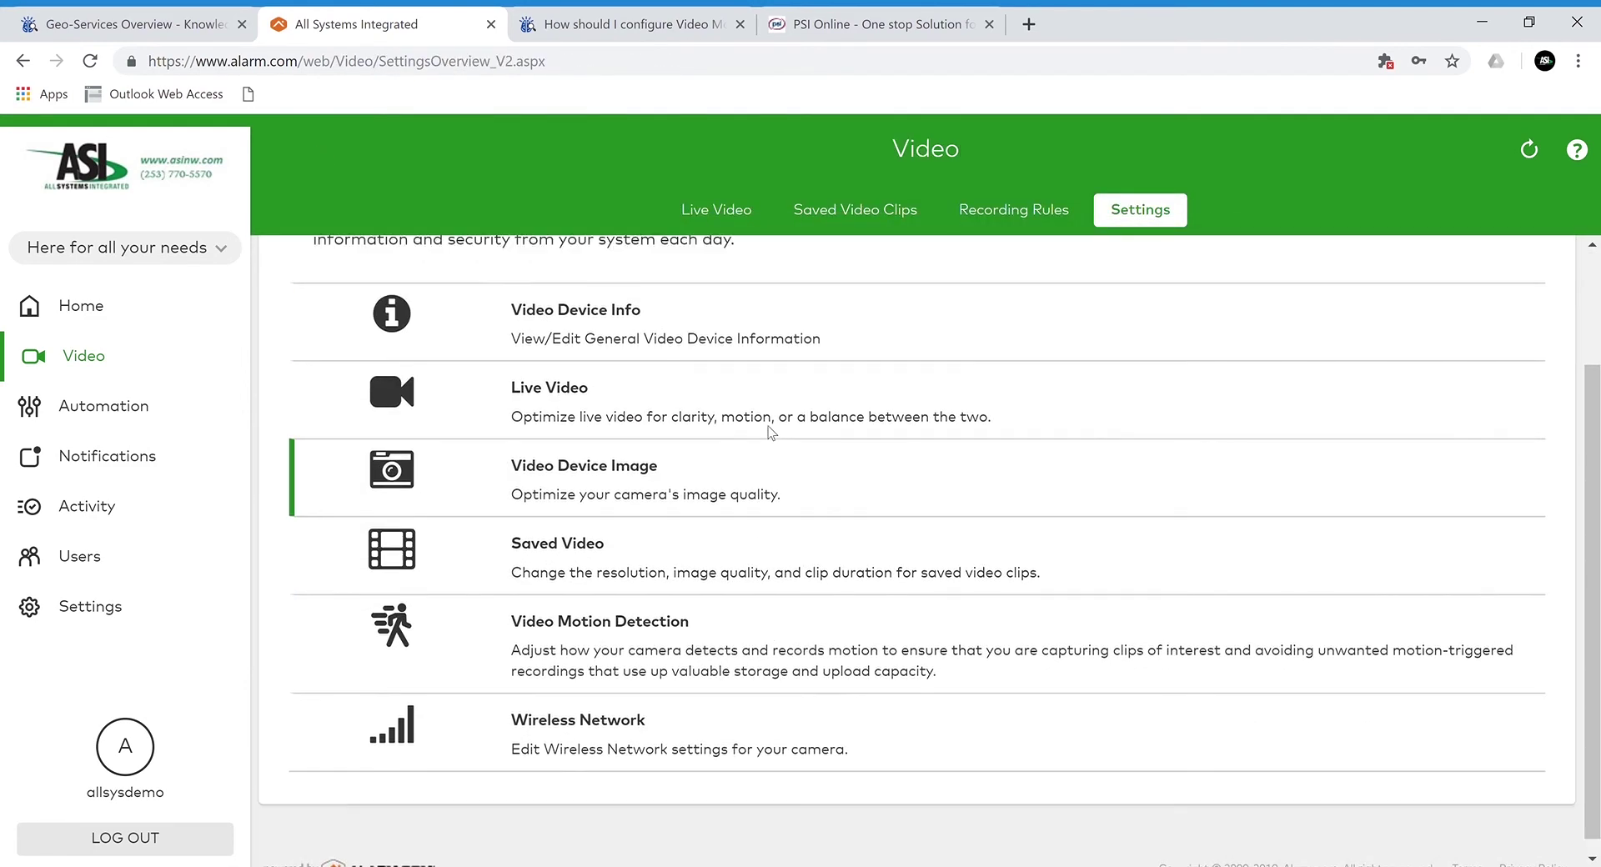